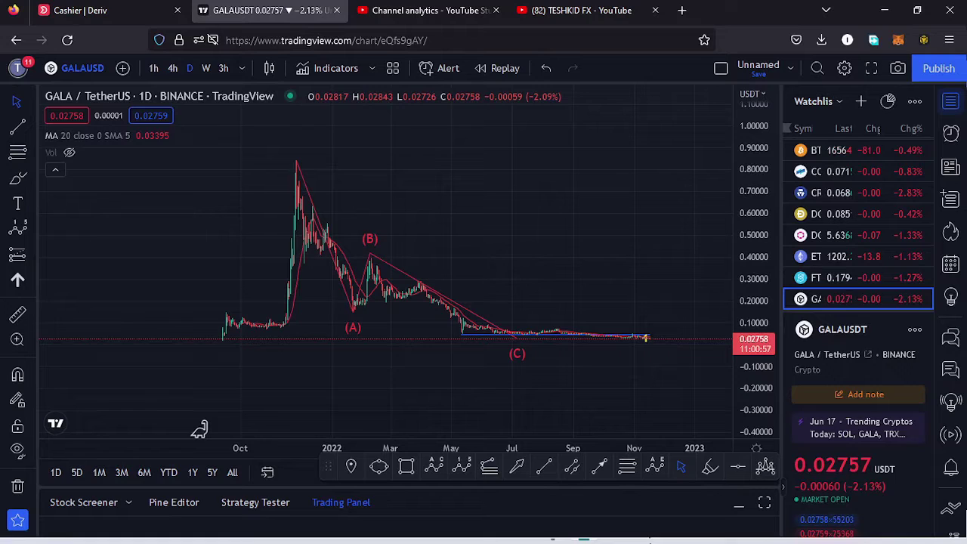
Step: Hide the watchlist so the GALA/USDT daily chart fills the full width
drag(565, 248, 570, 264)
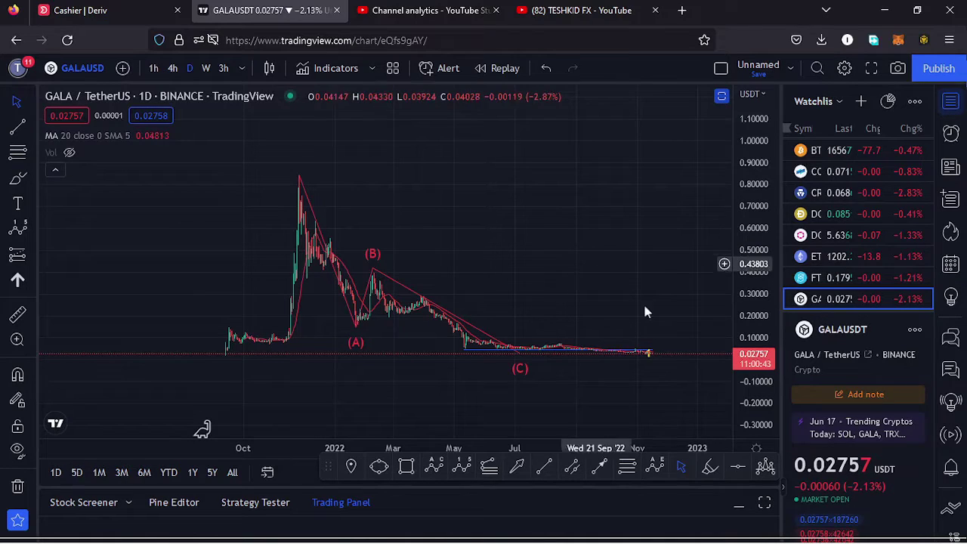
scroll(865, 458, down, 2)
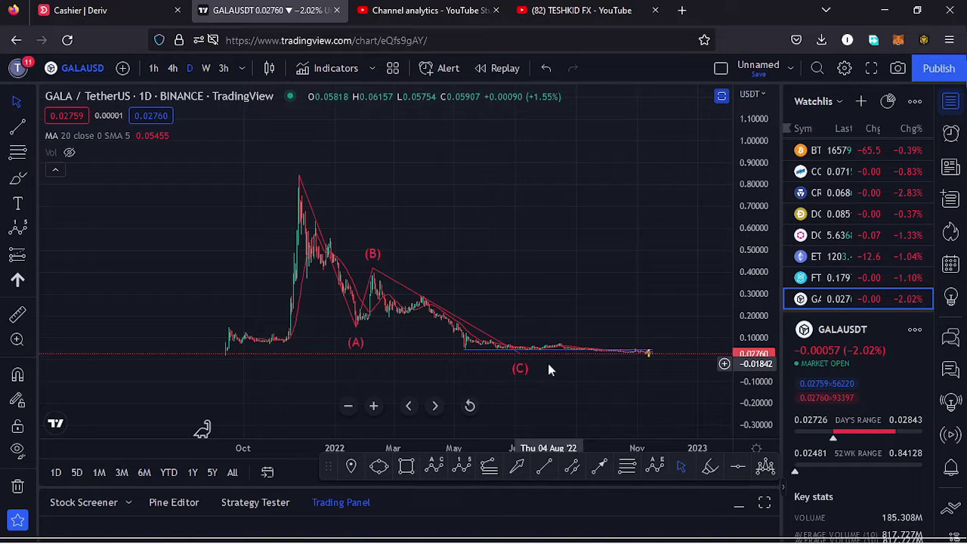
click(950, 101)
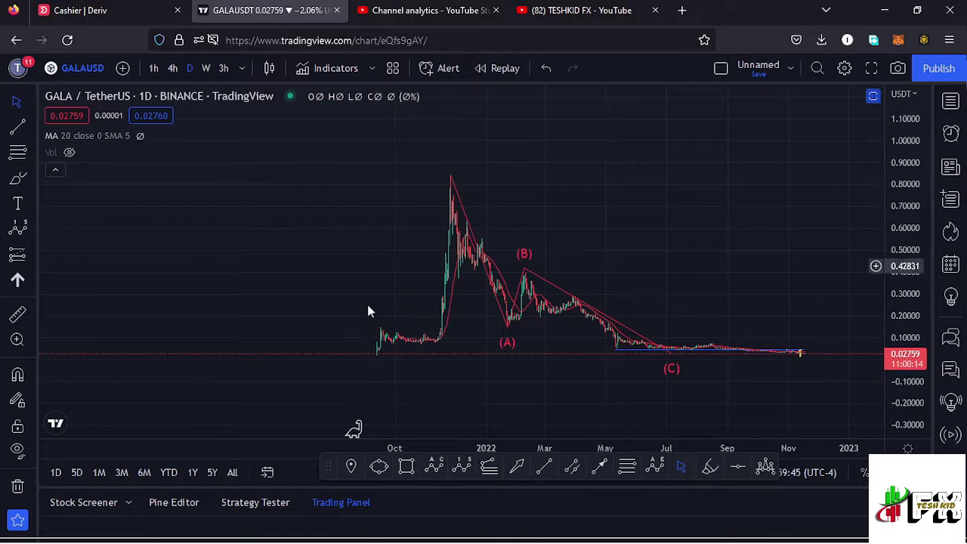
drag(397, 281, 352, 282)
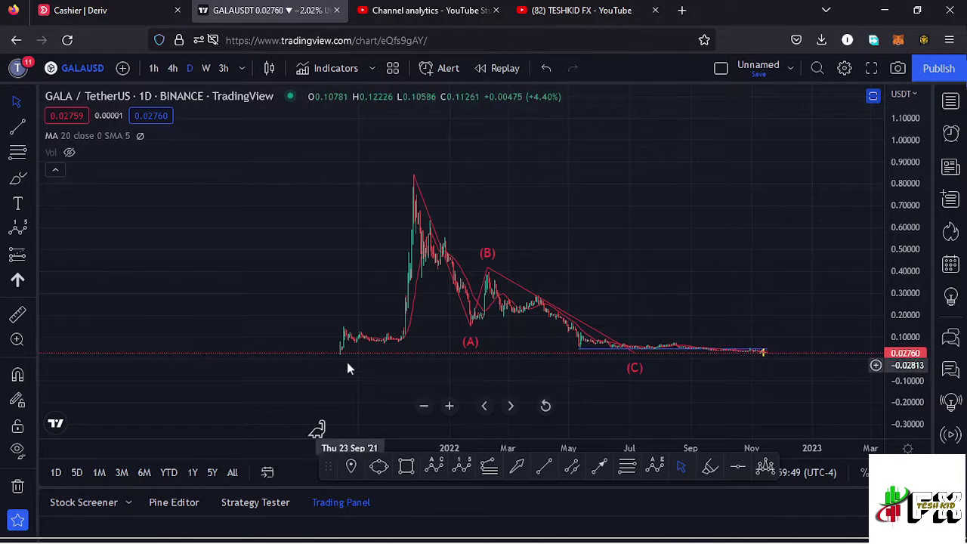
Step: Draw an Elliott impulse wave from the September 2021 low through the November 2021 peak and July 2022 low, projecting waves 3 to 5 upward
click(459, 468)
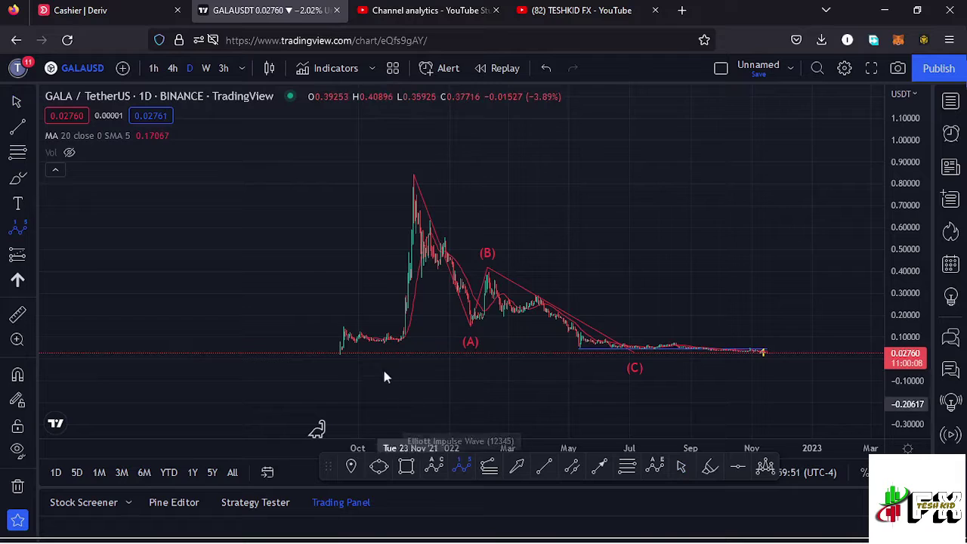
click(342, 352)
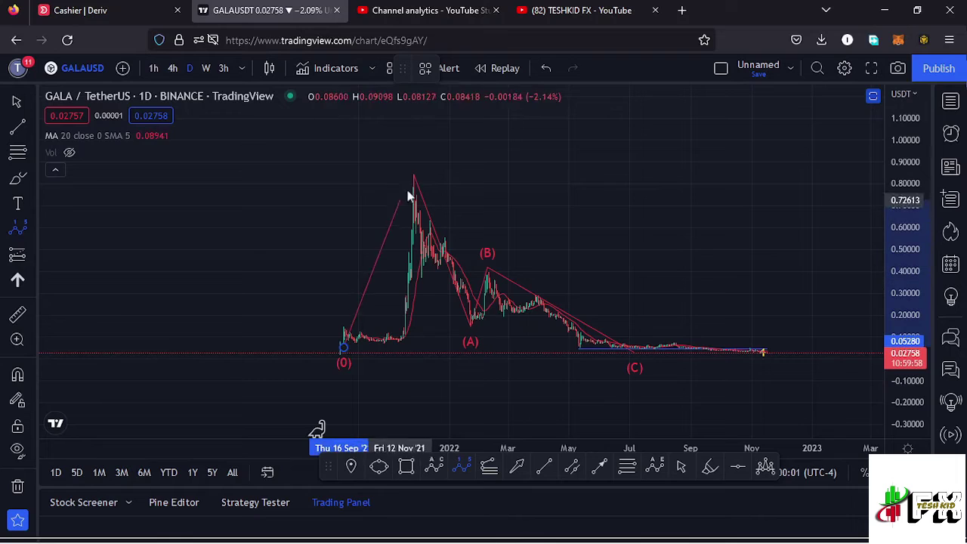
click(414, 172)
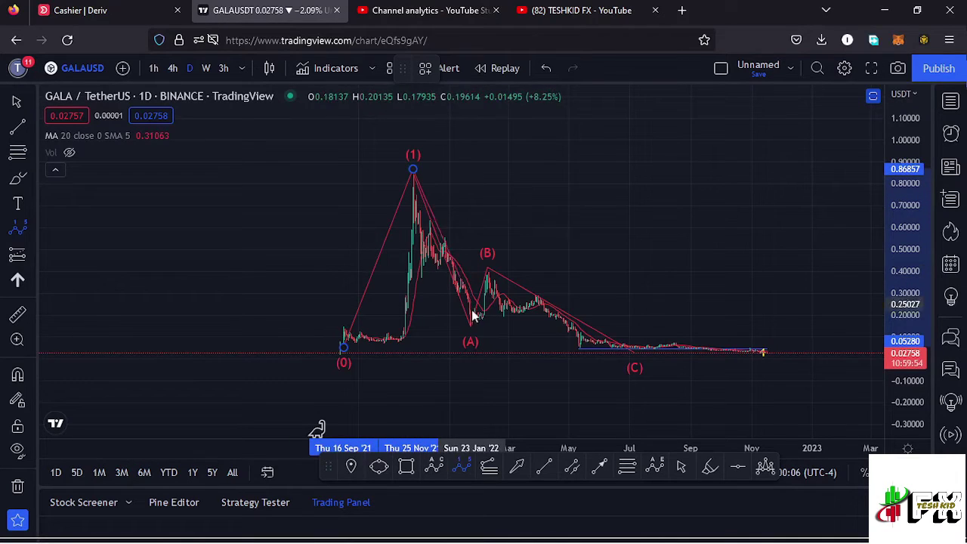
click(644, 354)
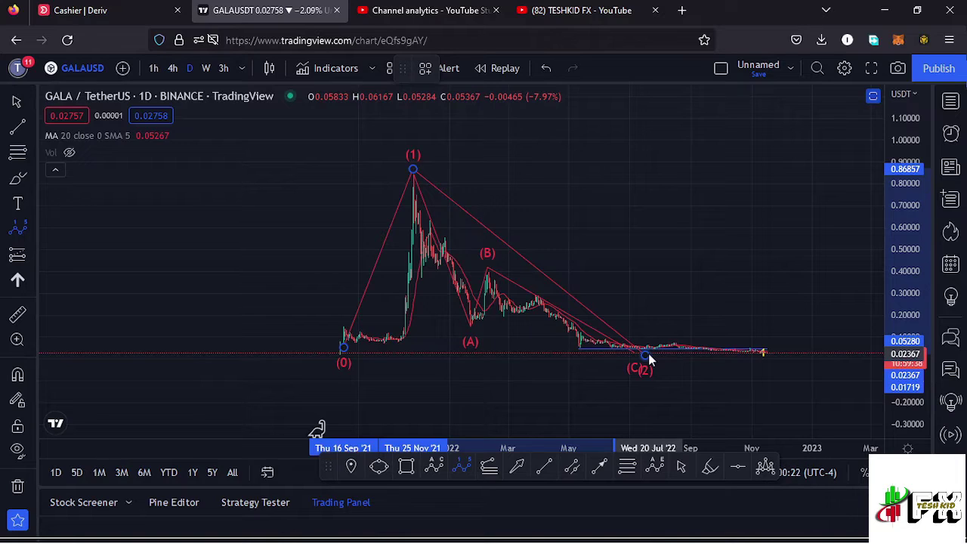
click(648, 353)
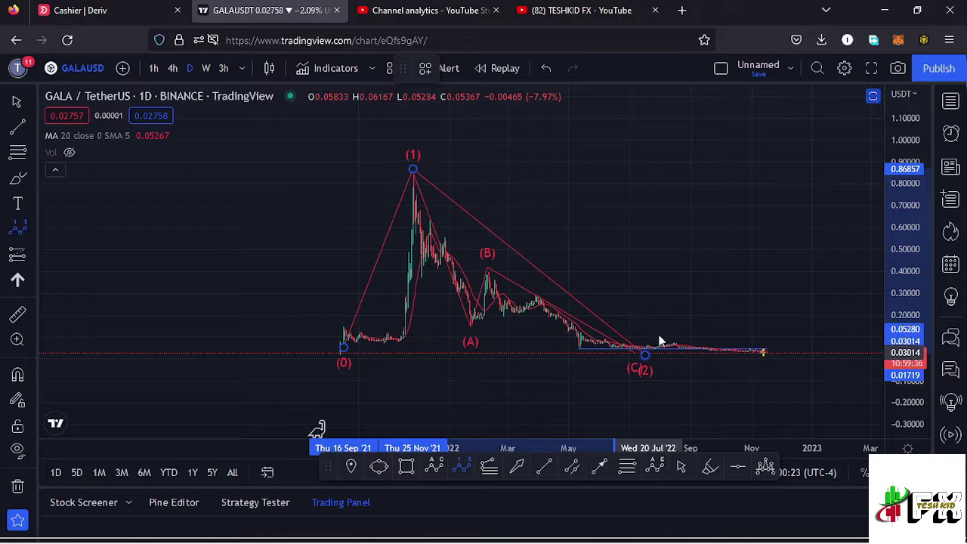
click(757, 112)
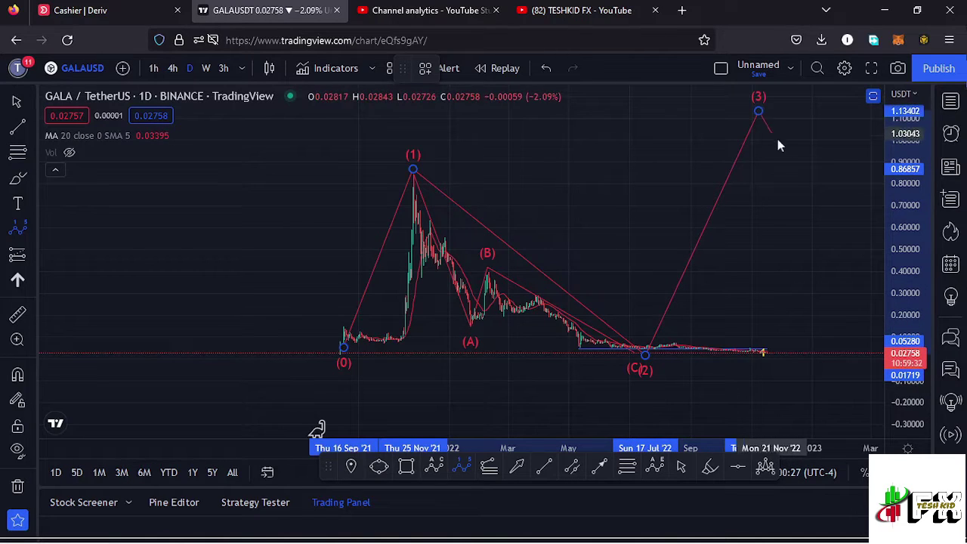
click(802, 163)
click(846, 99)
Step: Reposition points 0, 1 and 5 of the impulse wave at about -0.009, 0.894 and 1.241 respectively
drag(817, 211, 751, 223)
drag(782, 112, 797, 105)
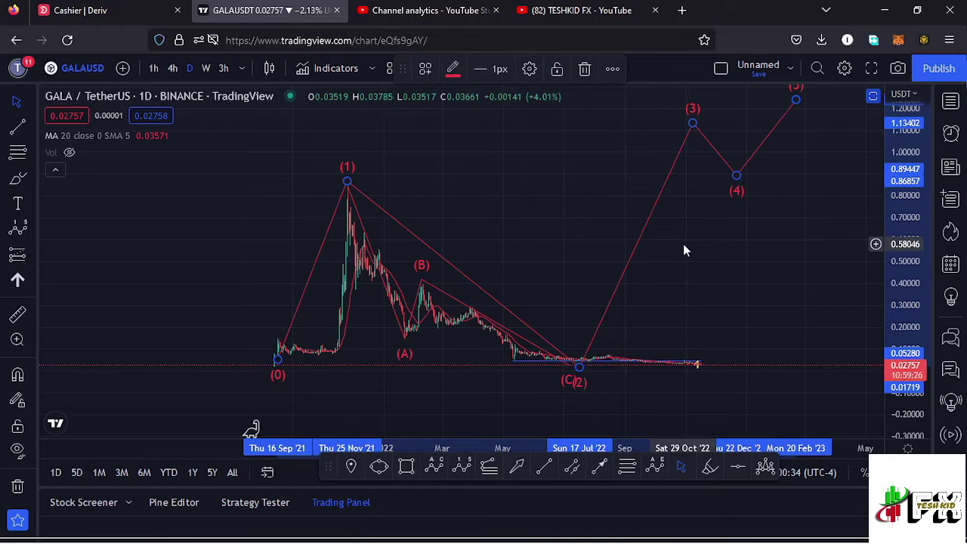
drag(697, 264, 705, 261)
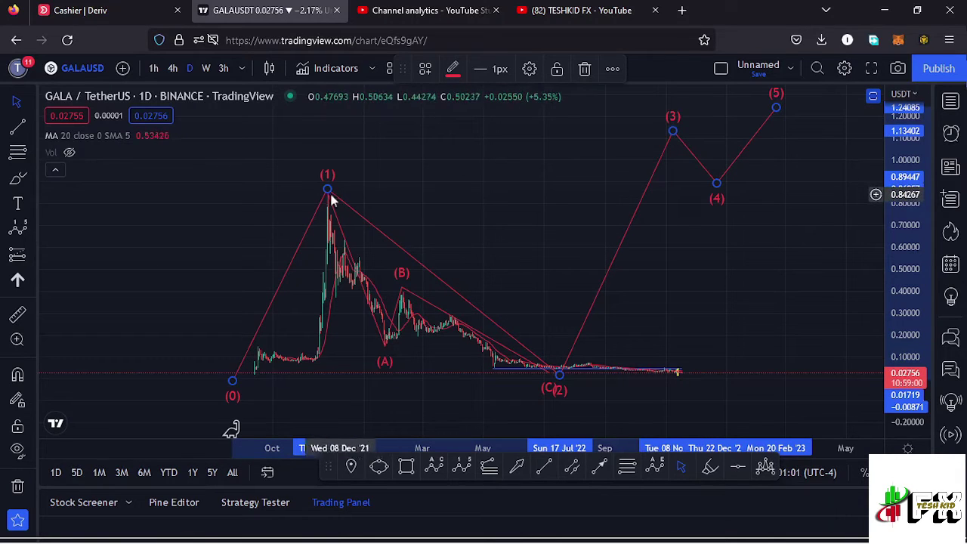
drag(328, 192, 326, 183)
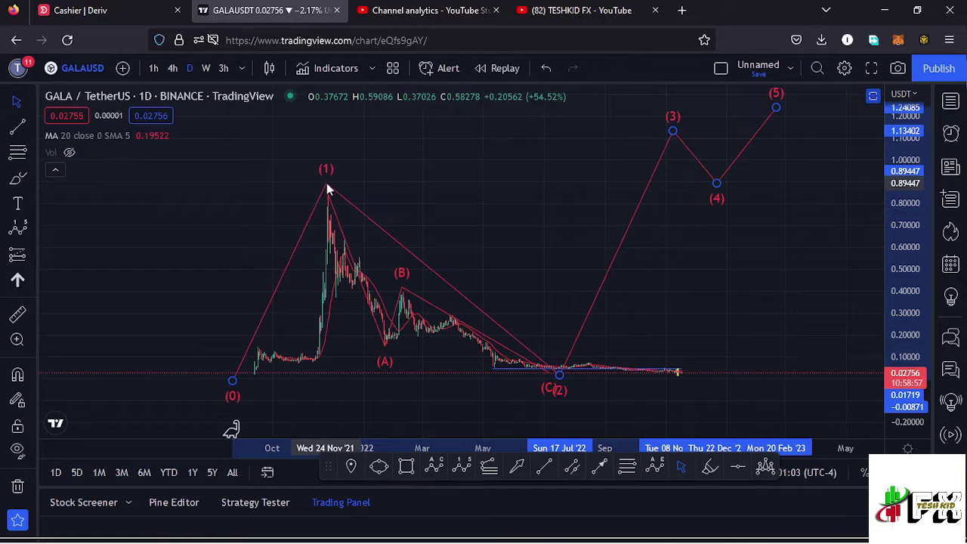
Step: Place a trend-based Fib extension from the September 2021 low to the November 2021 peak, with its third anchor at about 0.020 in early March 2023
click(488, 465)
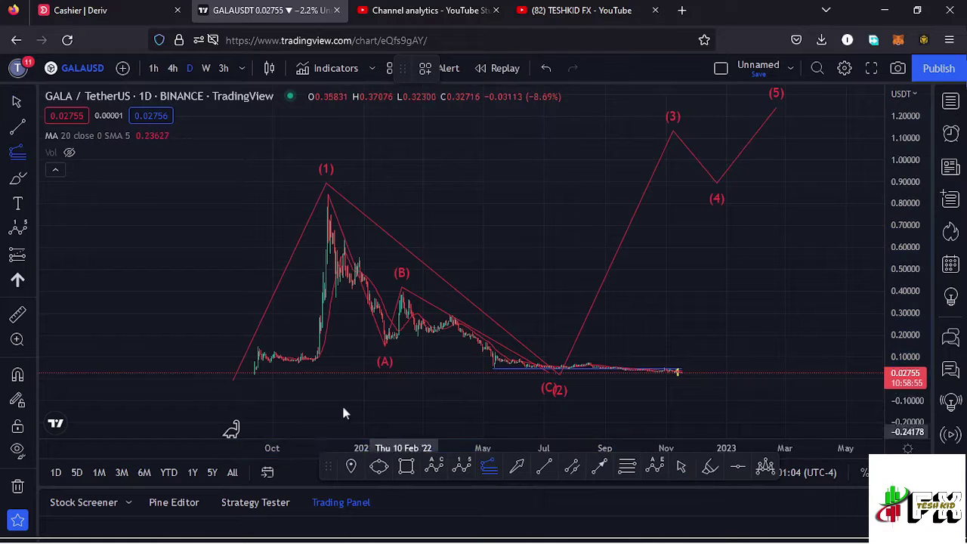
click(253, 373)
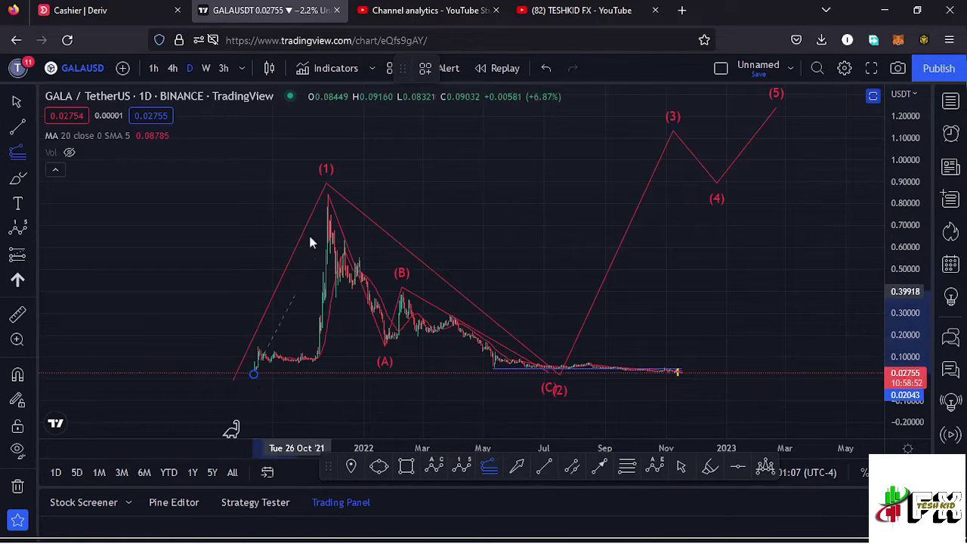
click(327, 195)
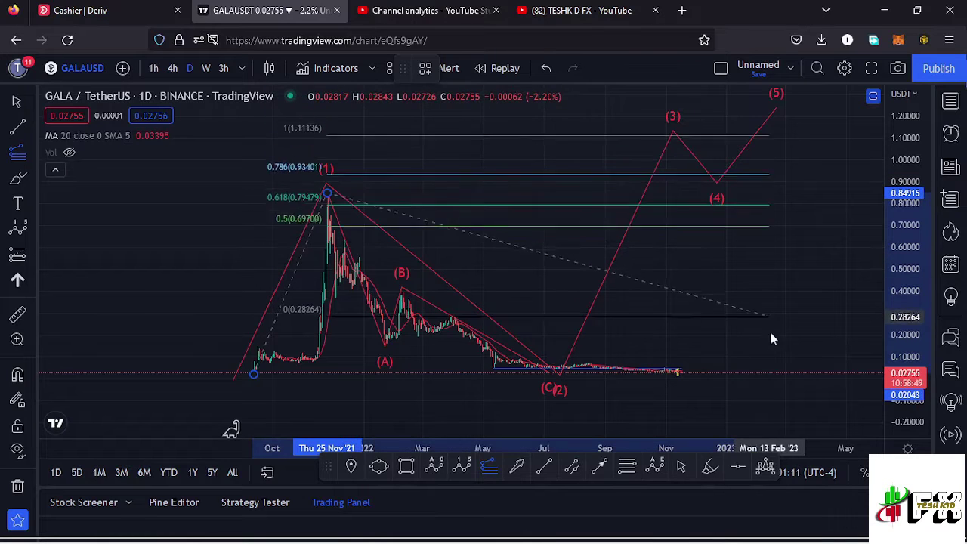
click(789, 370)
drag(825, 263, 800, 333)
drag(902, 181, 901, 206)
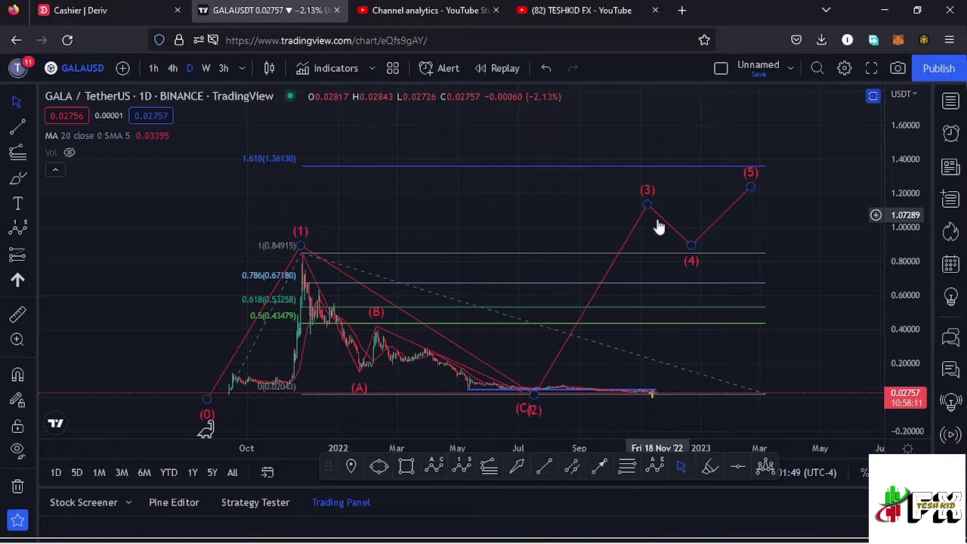
Step: Move impulse point 3 to the 1.618 extension level, point 4 to about 0.694, and point 5 above point 3
drag(647, 204, 646, 170)
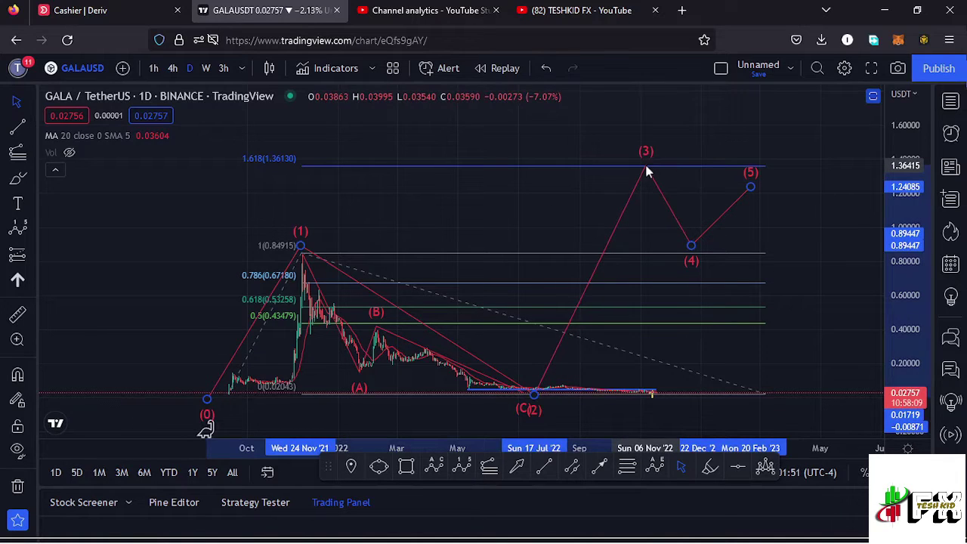
drag(691, 245, 713, 290)
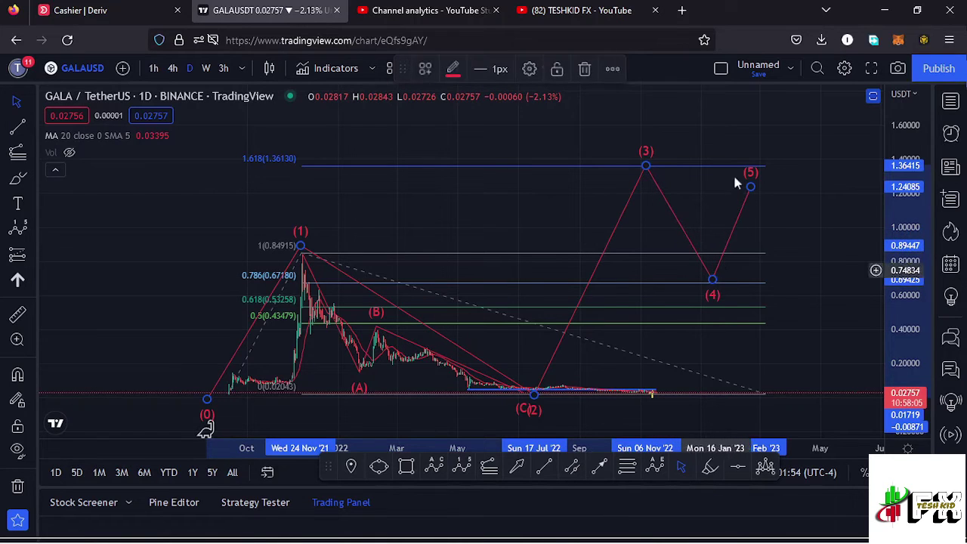
drag(755, 186, 802, 113)
Step: Switch the chart to the 4-hour timeframe and examine the decline into wave (5)
drag(802, 227, 822, 160)
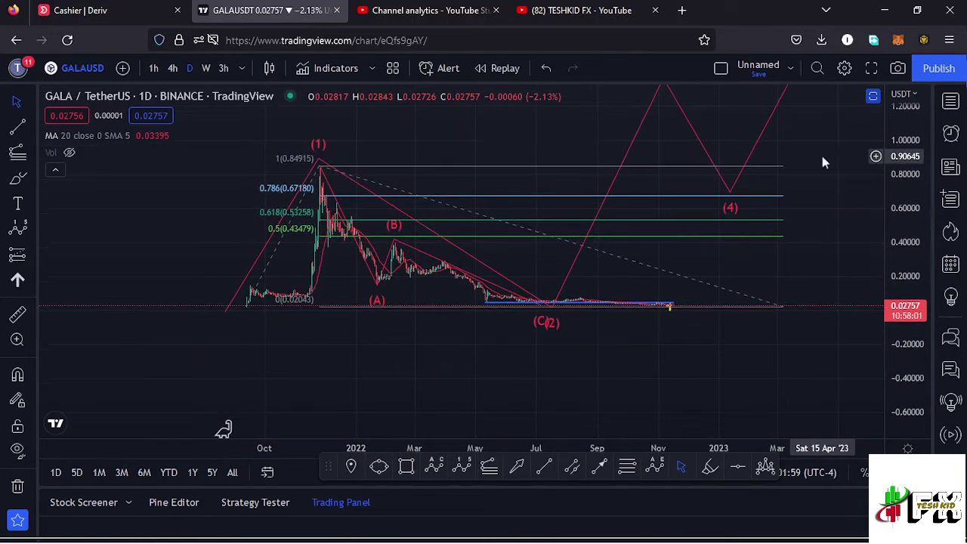
drag(750, 278, 773, 268)
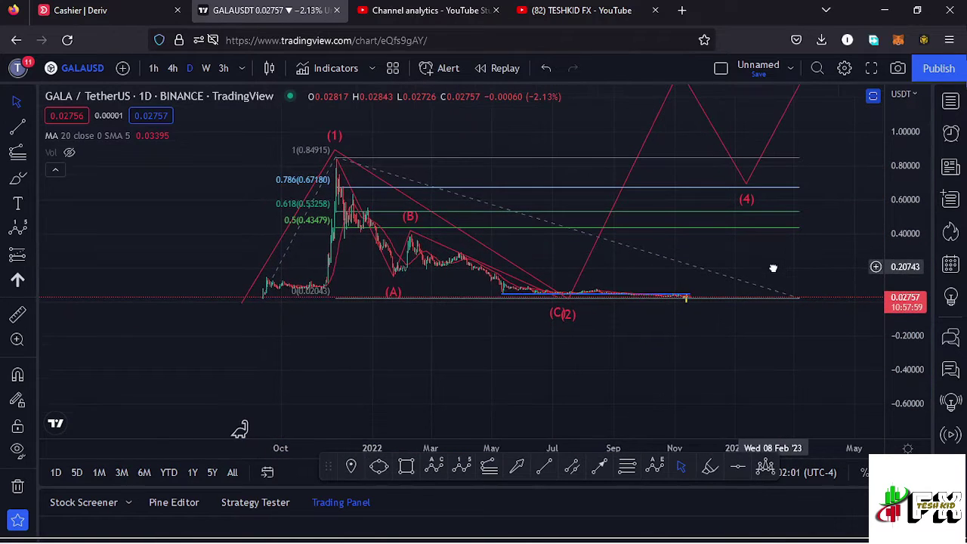
click(180, 68)
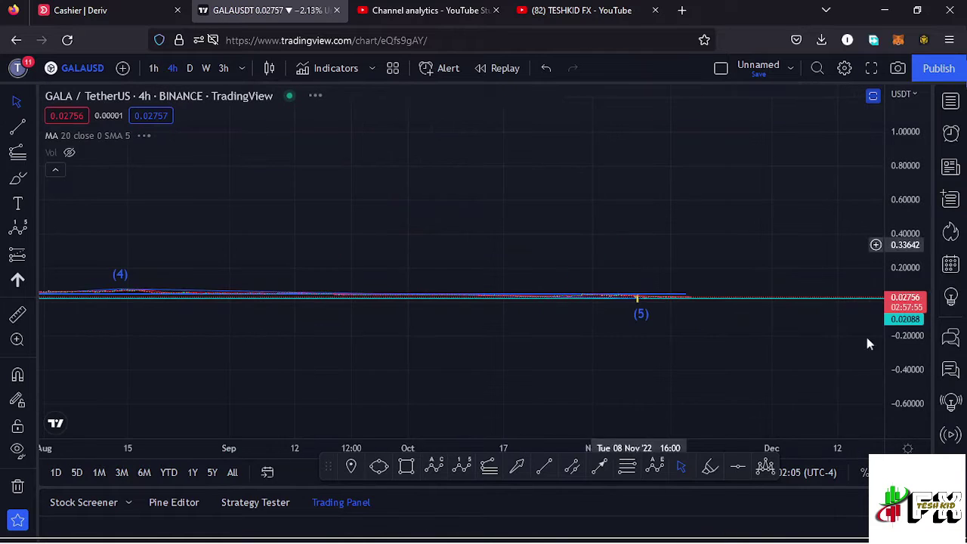
drag(894, 302, 893, 265)
drag(760, 188, 716, 266)
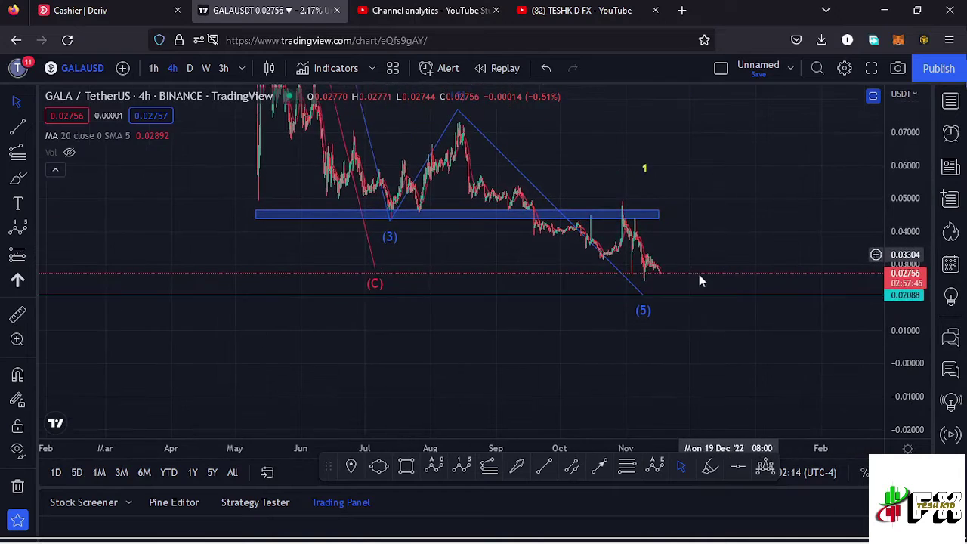
scroll(511, 314, up, 3)
scroll(510, 314, up, 4)
drag(458, 247, 542, 256)
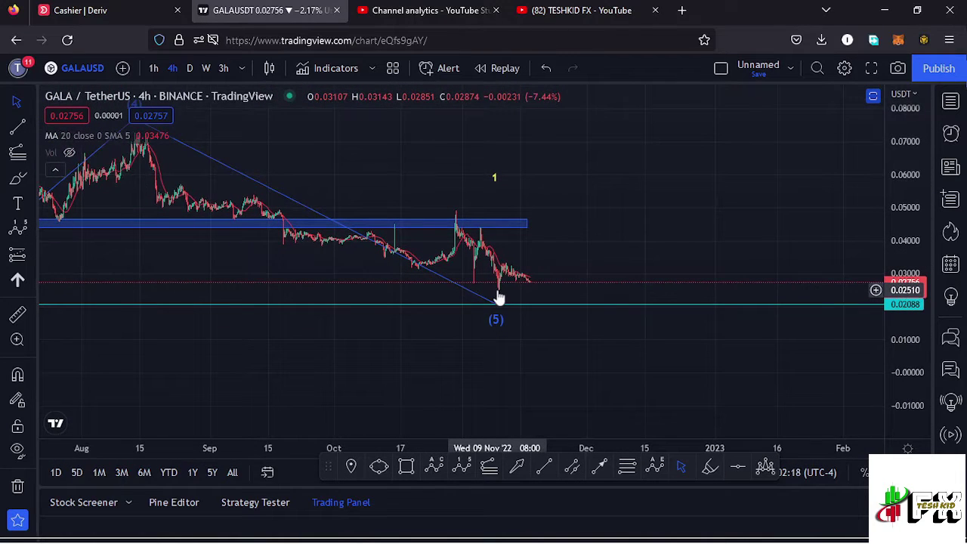
scroll(479, 264, up, 2)
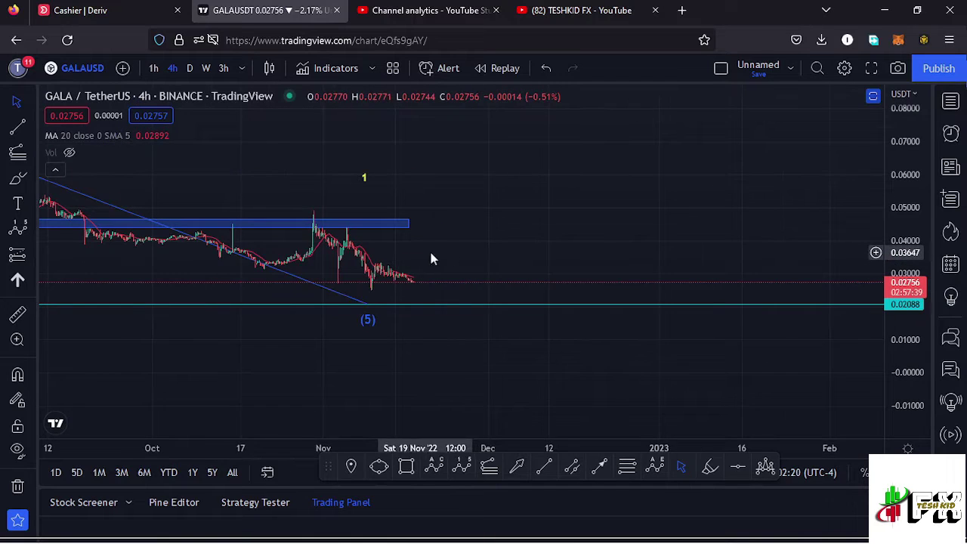
drag(425, 256, 511, 253)
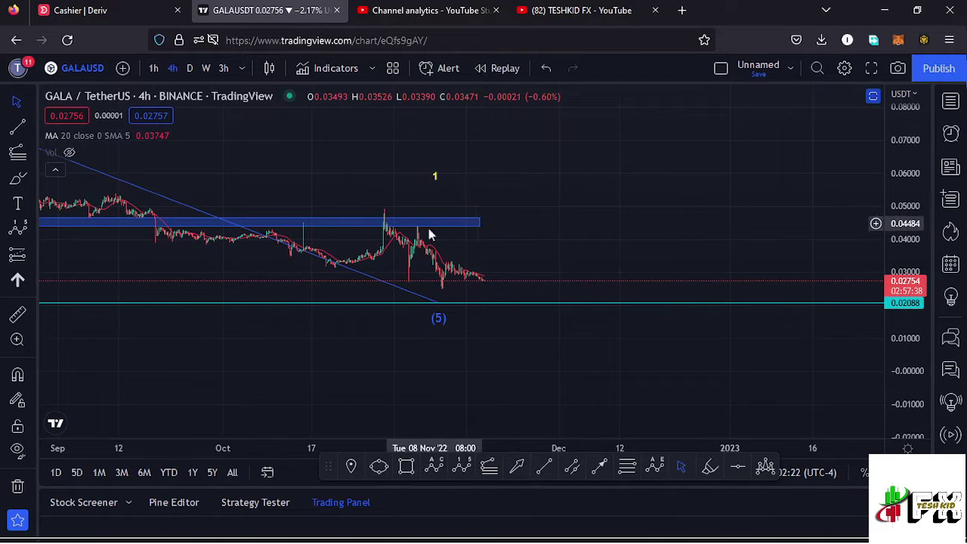
Step: Examine the November 4-hour candles around the wave (5) low and the price action that follows it
drag(907, 256, 909, 230)
scroll(336, 319, up, 5)
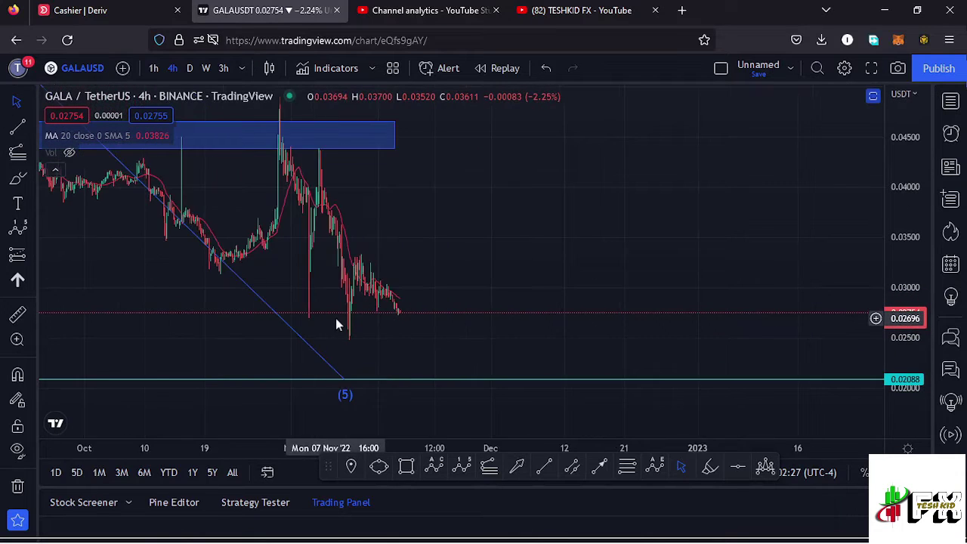
scroll(336, 319, up, 2)
drag(214, 259, 712, 254)
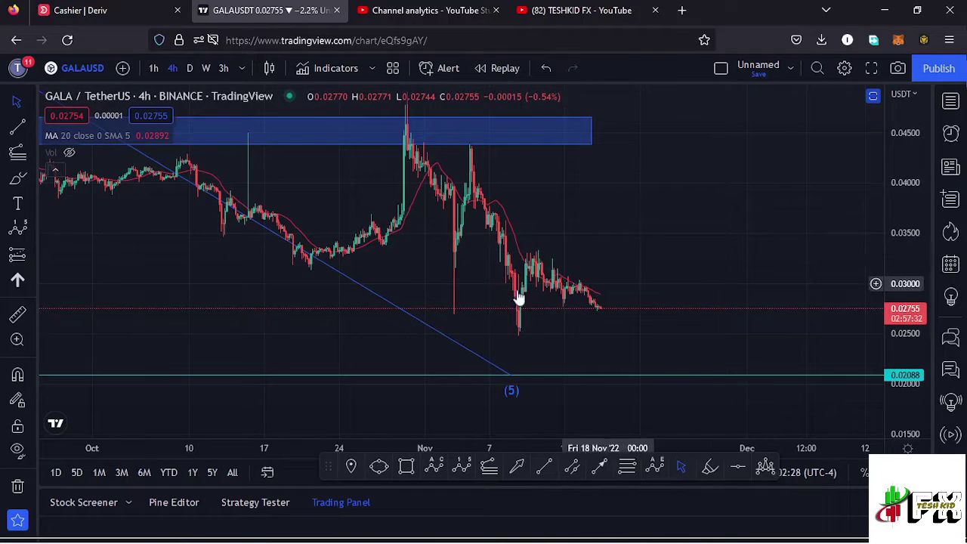
scroll(462, 294, up, 3)
scroll(459, 292, up, 3)
drag(360, 258, 632, 261)
scroll(440, 288, up, 2)
scroll(442, 296, up, 1)
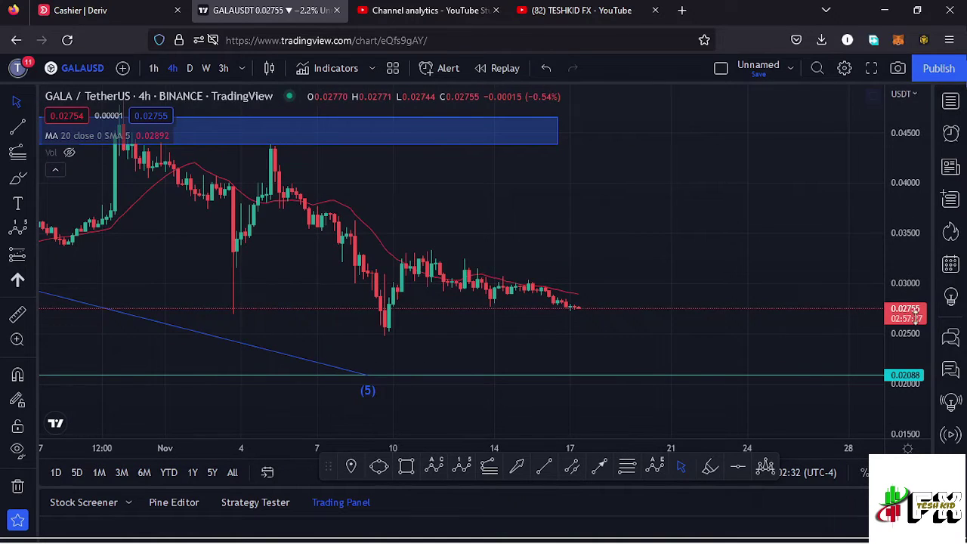
scroll(909, 326, up, 2)
drag(910, 326, 910, 340)
scroll(410, 270, up, 2)
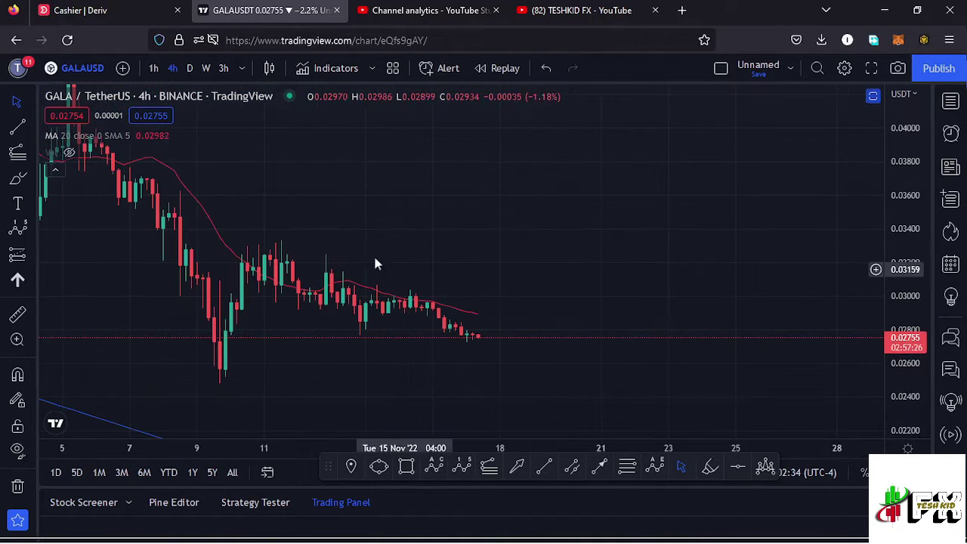
drag(451, 262, 602, 246)
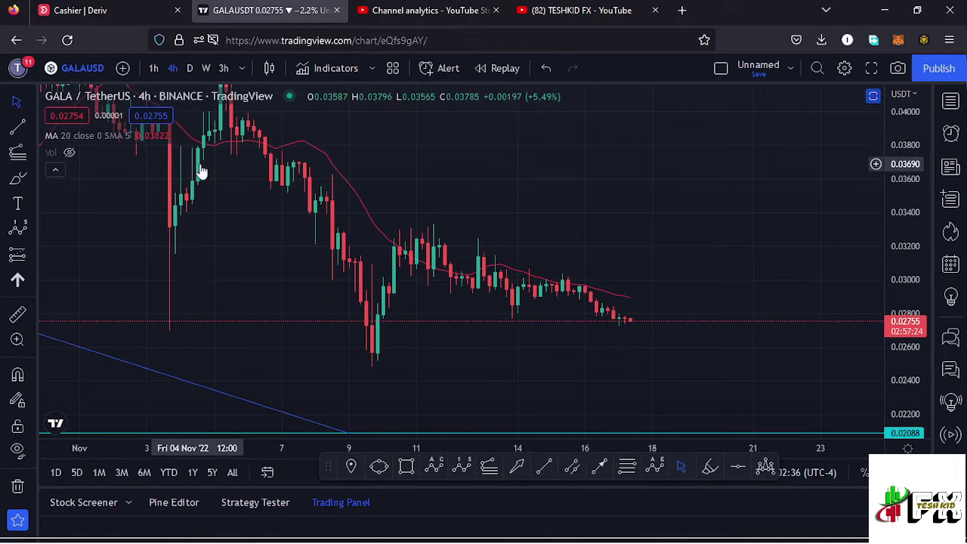
Step: Switch the chart to the 1-hour timeframe and frame the price action from early November 2022 onward
click(153, 69)
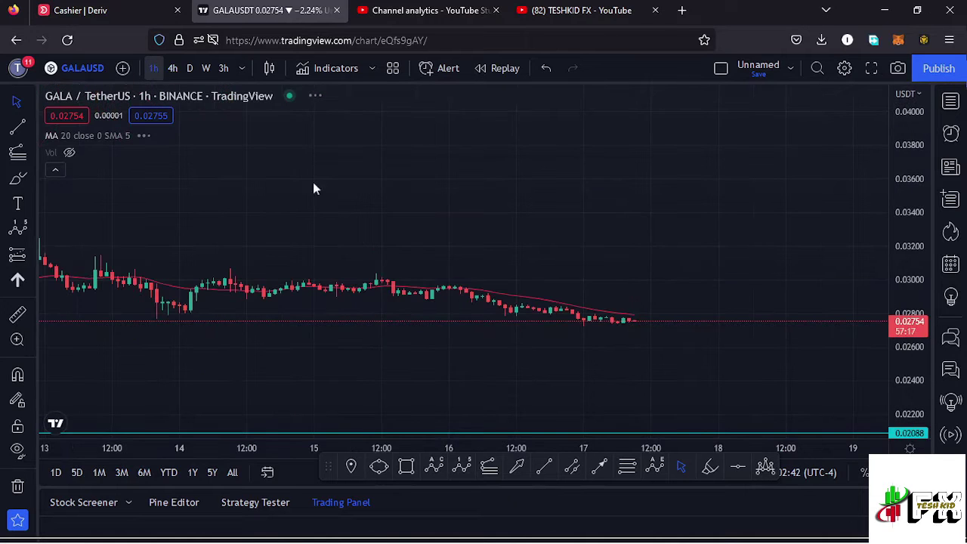
scroll(432, 268, down, 5)
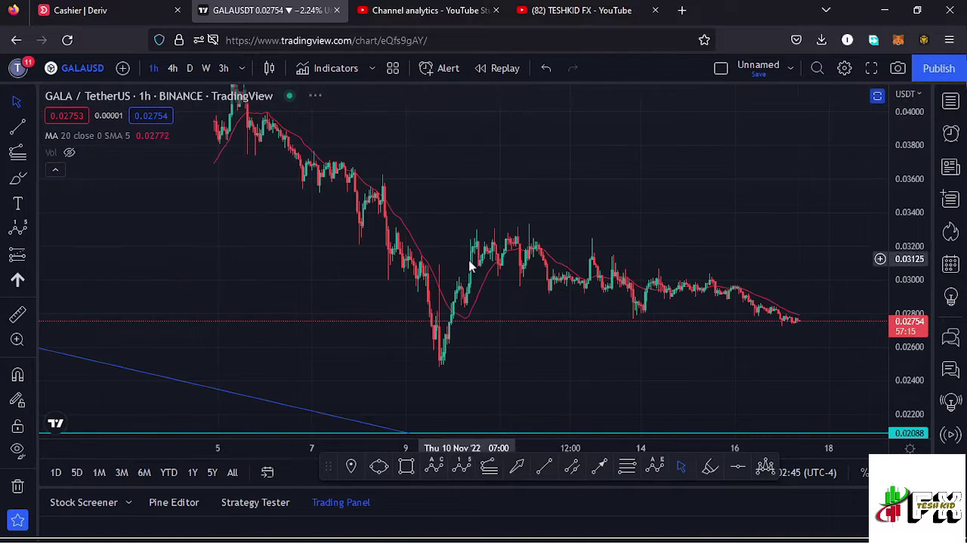
drag(536, 218, 492, 223)
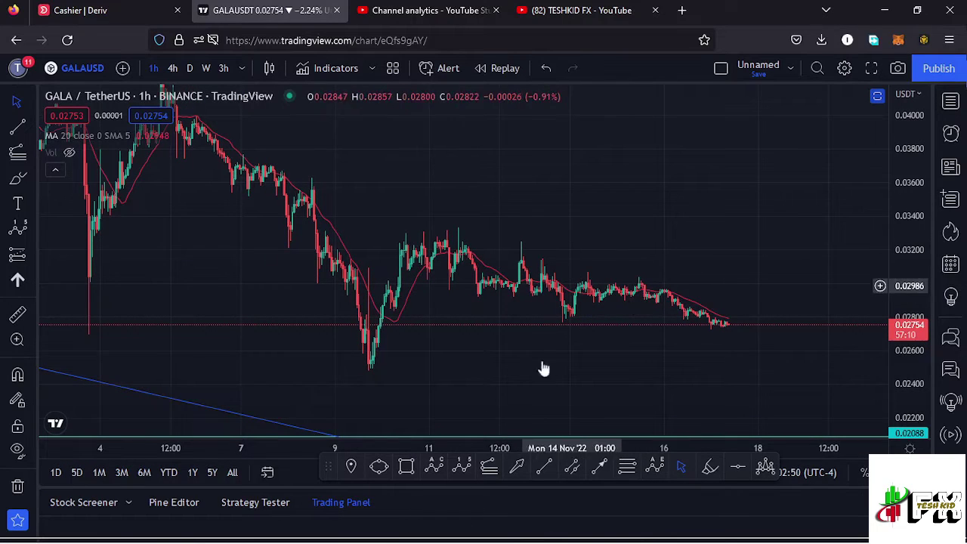
Step: Draw an Elliott impulse wave (0)–(5) from the 9 November low through about 0.0336, 0.0278, 0.0383 and 0.0359 to about 0.0406
click(461, 466)
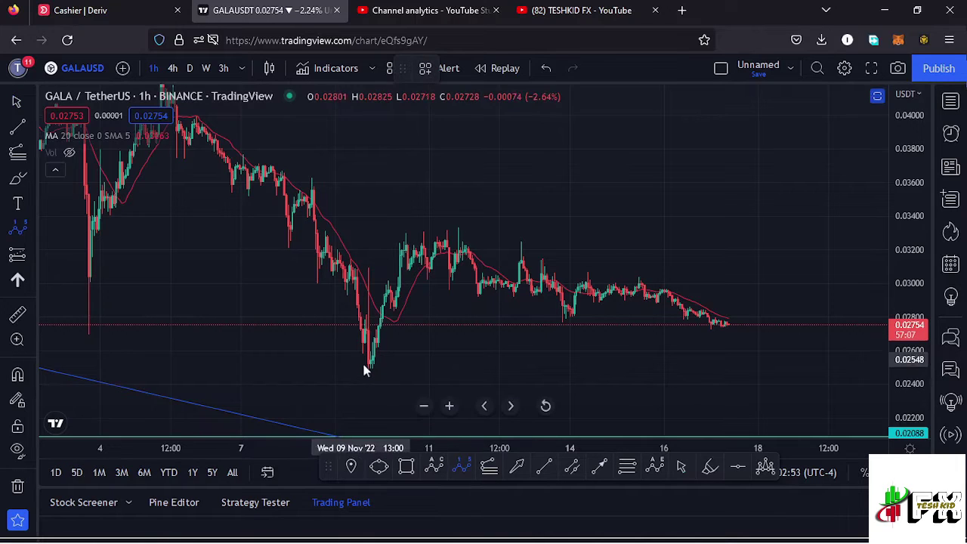
click(419, 224)
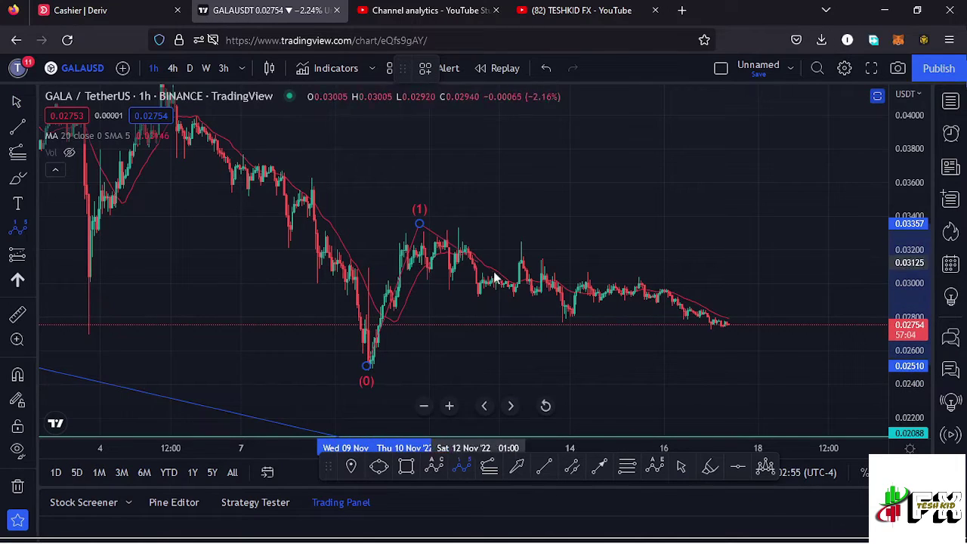
click(573, 321)
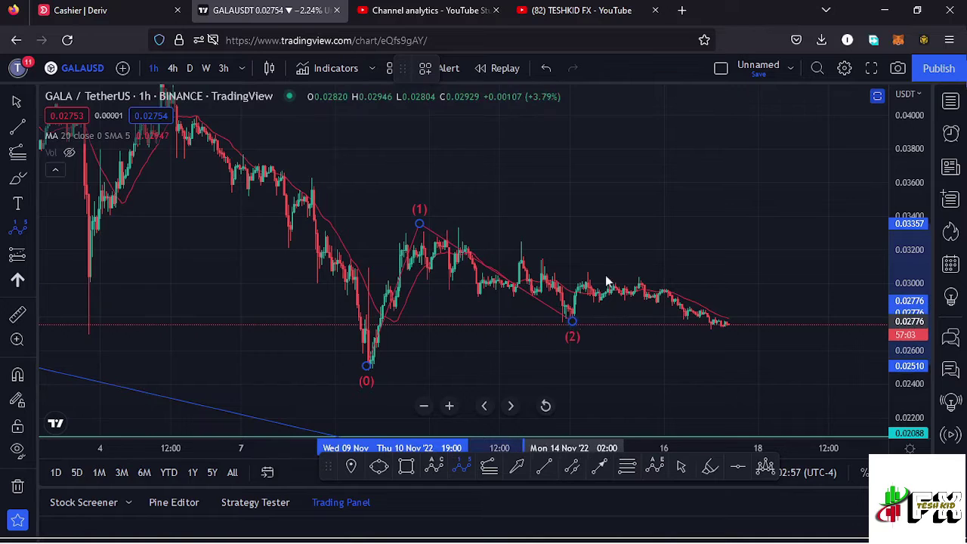
click(701, 143)
click(733, 183)
click(792, 105)
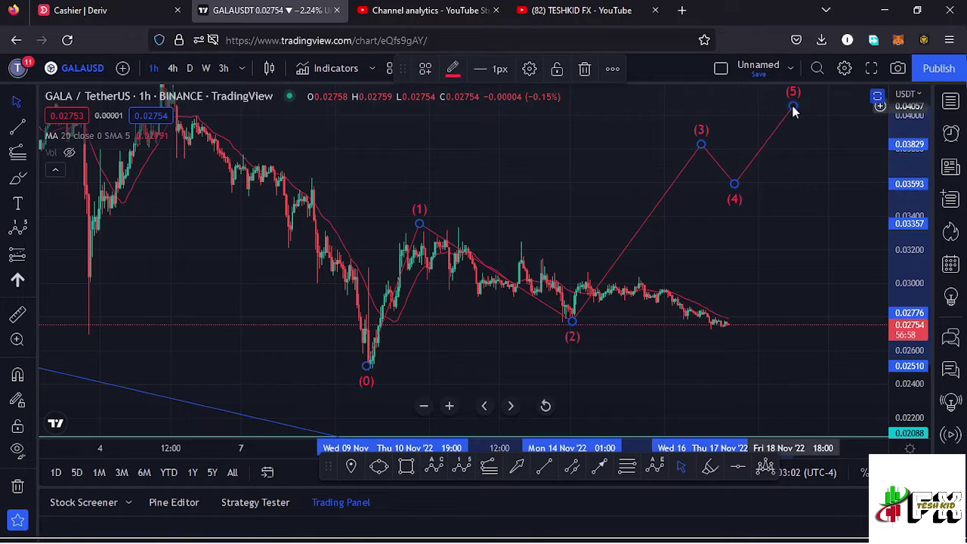
Step: Add a yellow text label "1" at about 0.0371 above the mid-November candles
drag(572, 188, 561, 190)
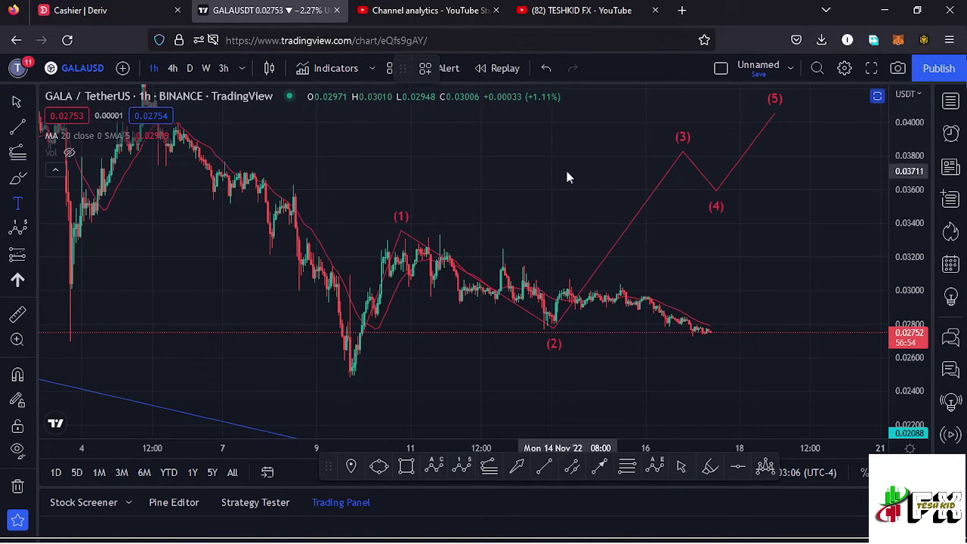
click(567, 177)
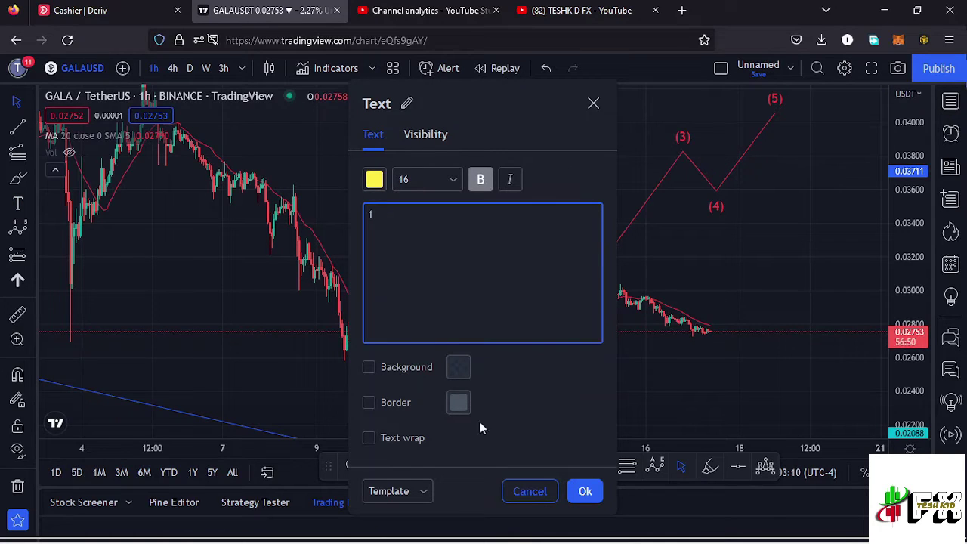
click(585, 493)
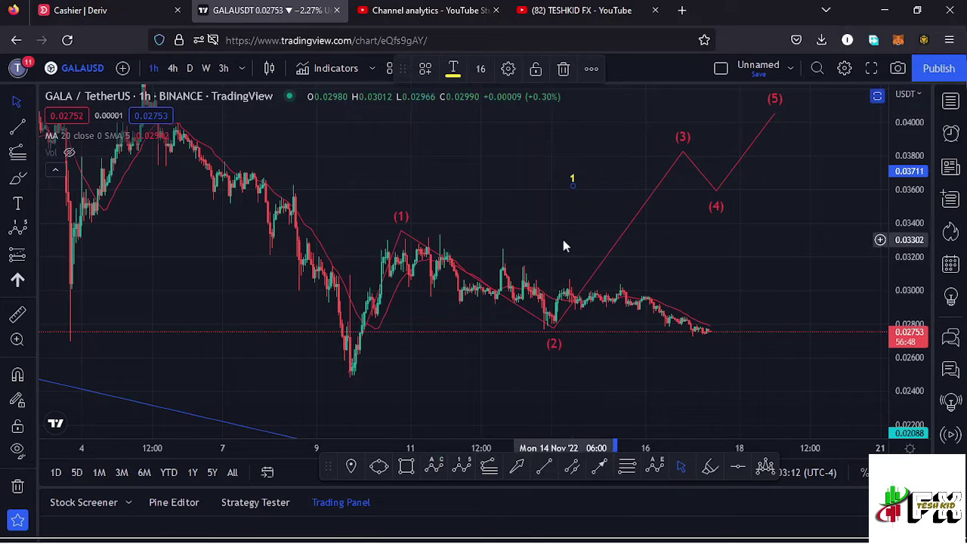
click(568, 187)
click(569, 190)
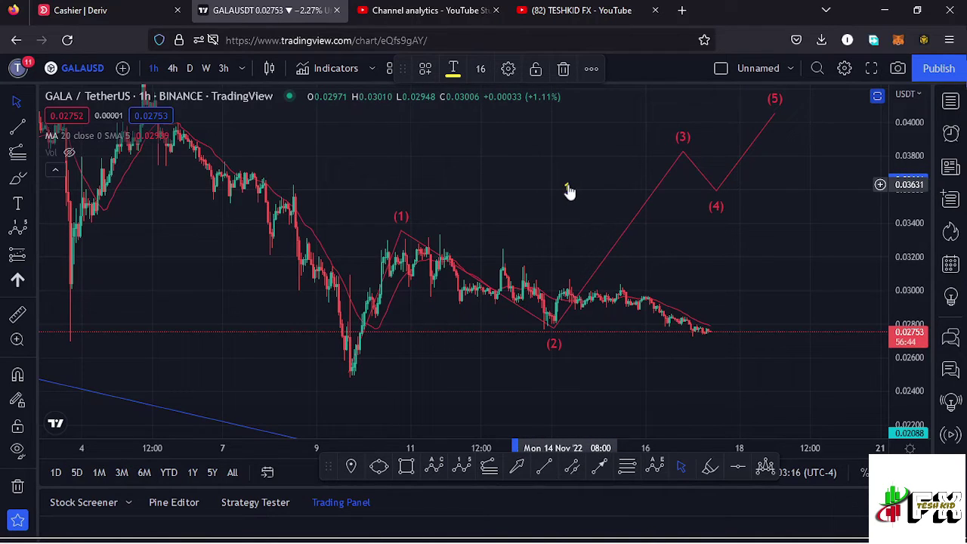
Step: Adjust the impulse wave: raise point (1) to about 0.0342, lower (2) to about 0.0271 and shift (0) earlier
click(554, 331)
drag(401, 231, 399, 219)
drag(557, 332, 557, 339)
drag(349, 372, 324, 374)
drag(467, 360, 439, 353)
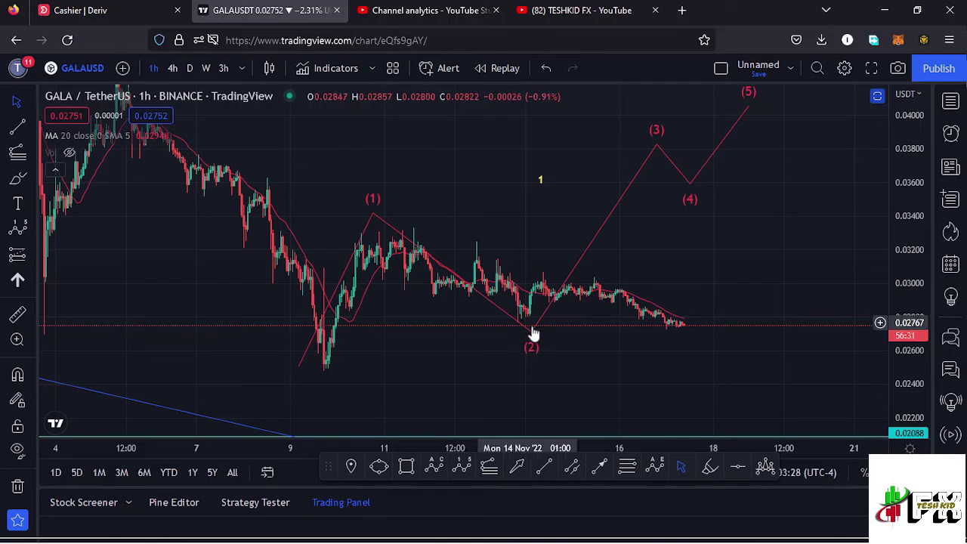
Step: Draw a Fibonacci retracement from the 9 November low at about 0.02489 to the swing high at about 0.03340
key(alt+f)
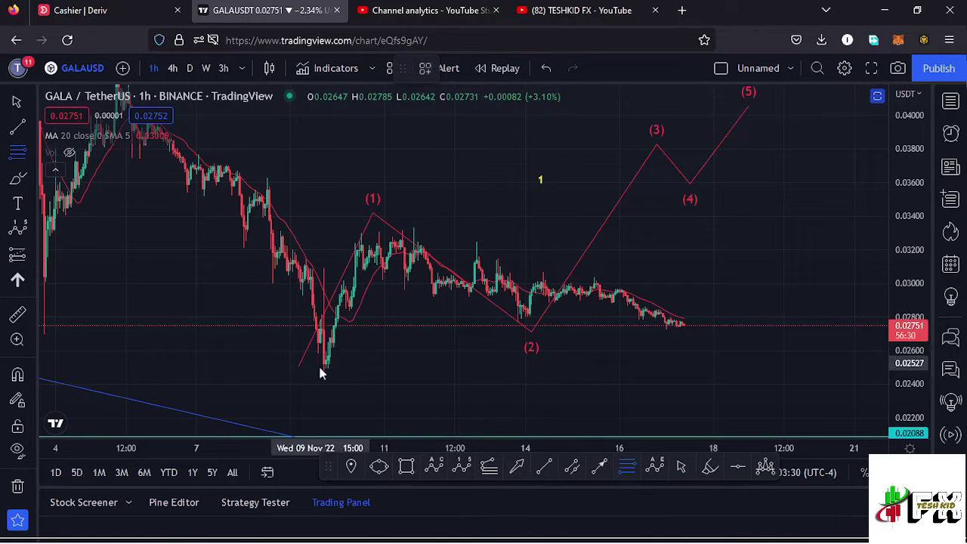
click(323, 368)
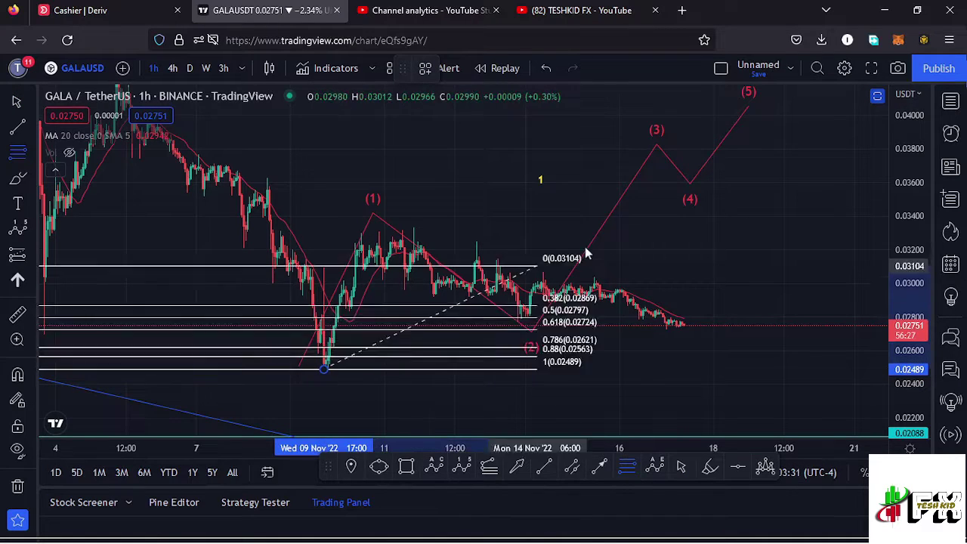
click(618, 226)
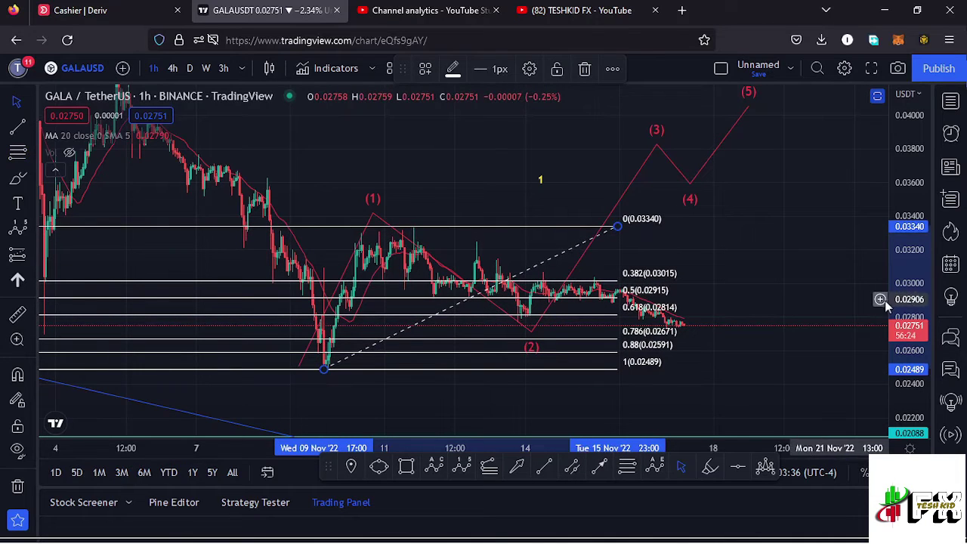
drag(900, 366, 901, 338)
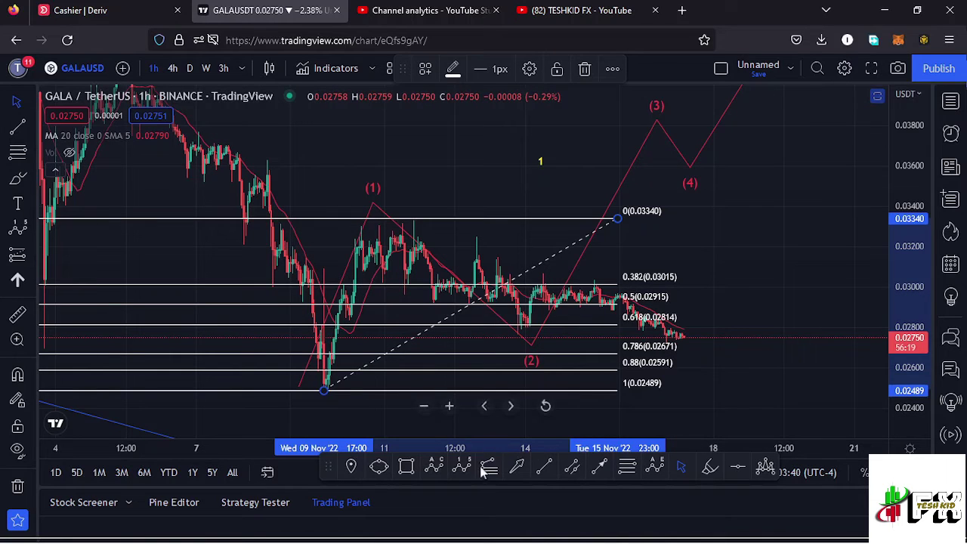
Step: Mark the wave (2) zone between the 0.5 and 0.786 levels with a rectangle and delete the Fibonacci retracement
click(406, 467)
mouse_move(516, 305)
mouse_down()
mouse_move(629, 328)
mouse_move(635, 345)
mouse_move(610, 361)
mouse_up()
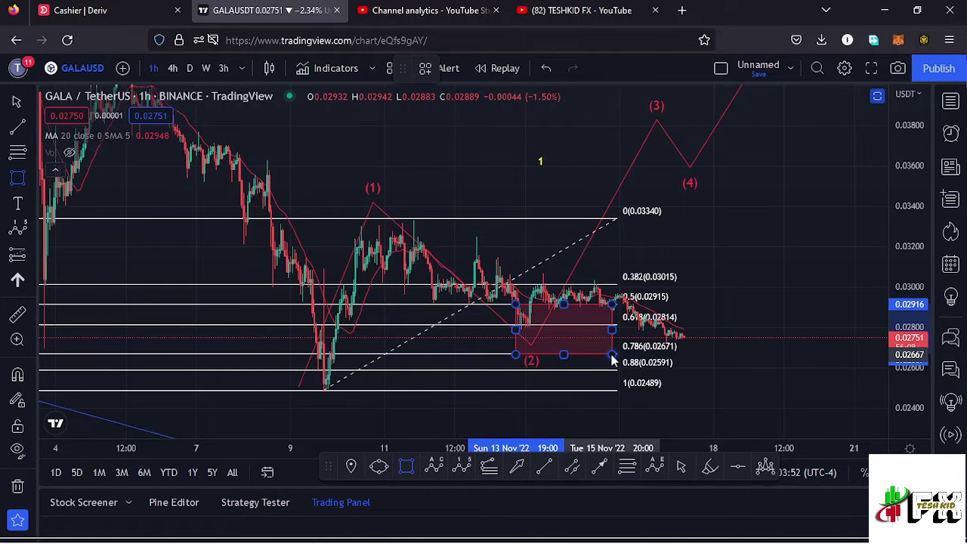
drag(612, 355, 612, 355)
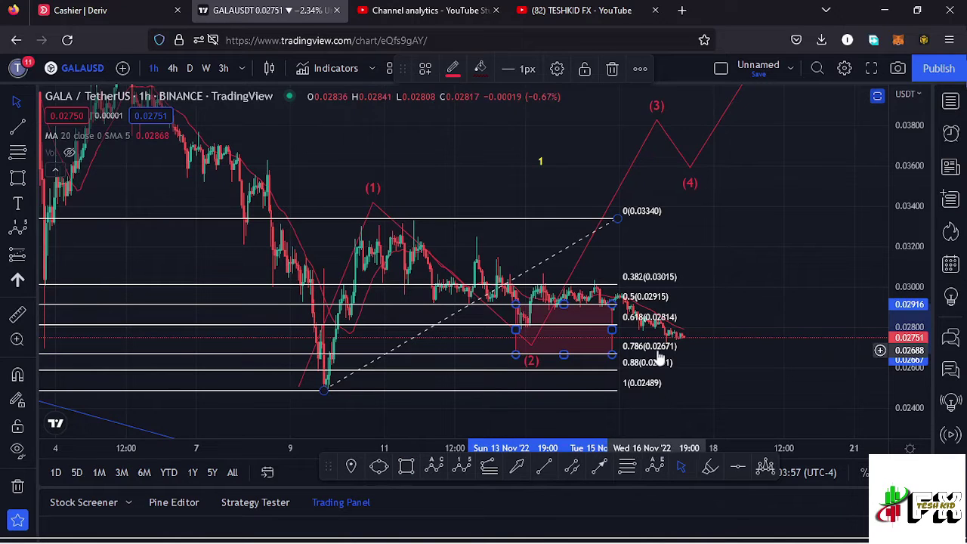
click(617, 221)
key(Delete)
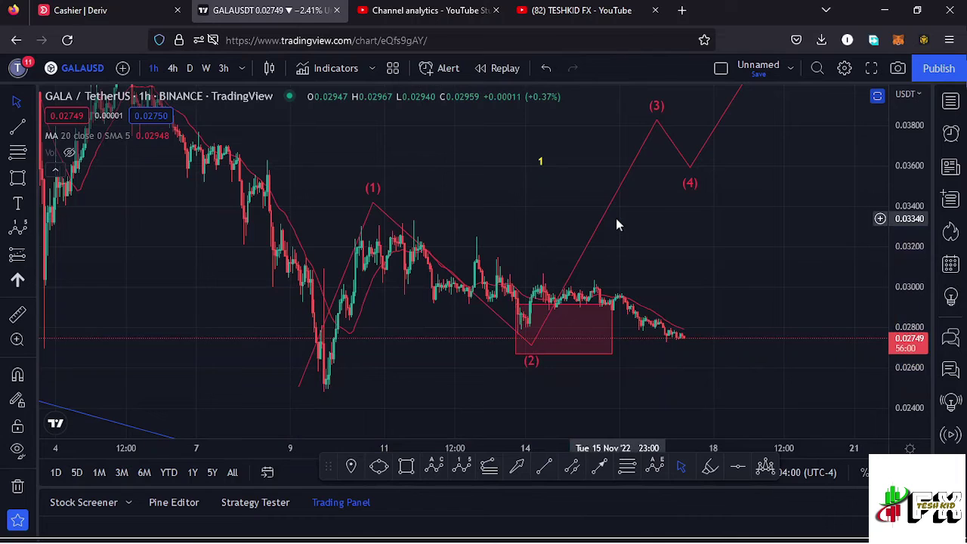
Step: Draw a trend-based Fibonacci extension from about 0.02488 to the high at 0.03337 and back to 0.02727
scroll(658, 219, up, 1)
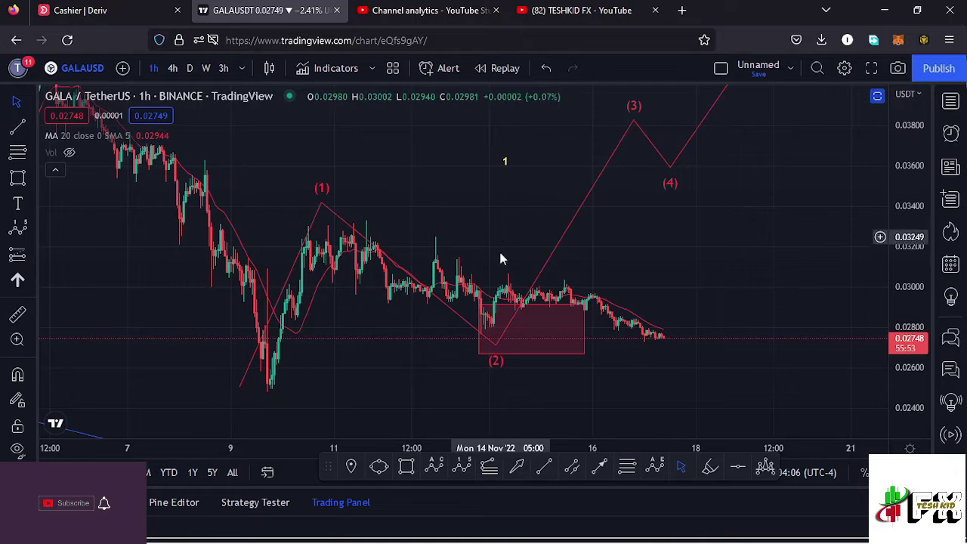
click(488, 469)
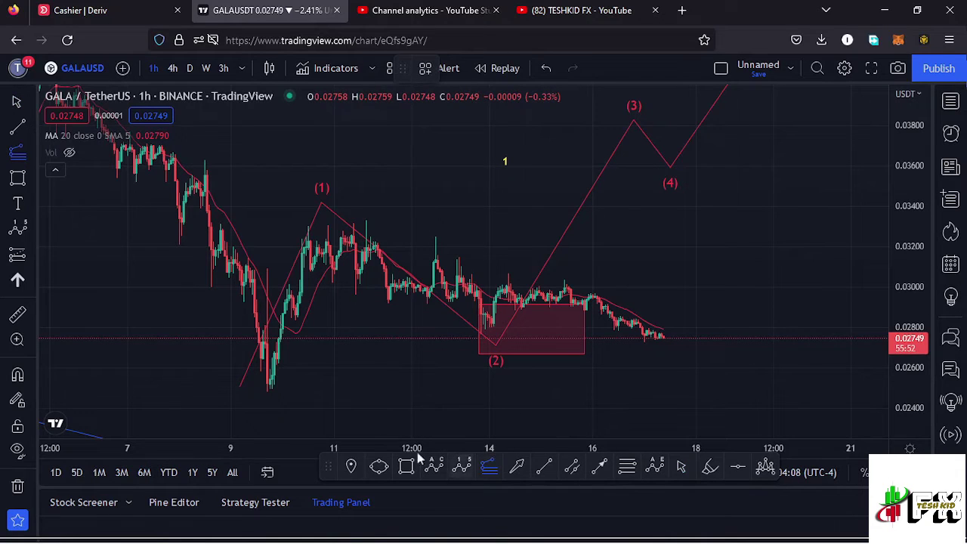
click(265, 391)
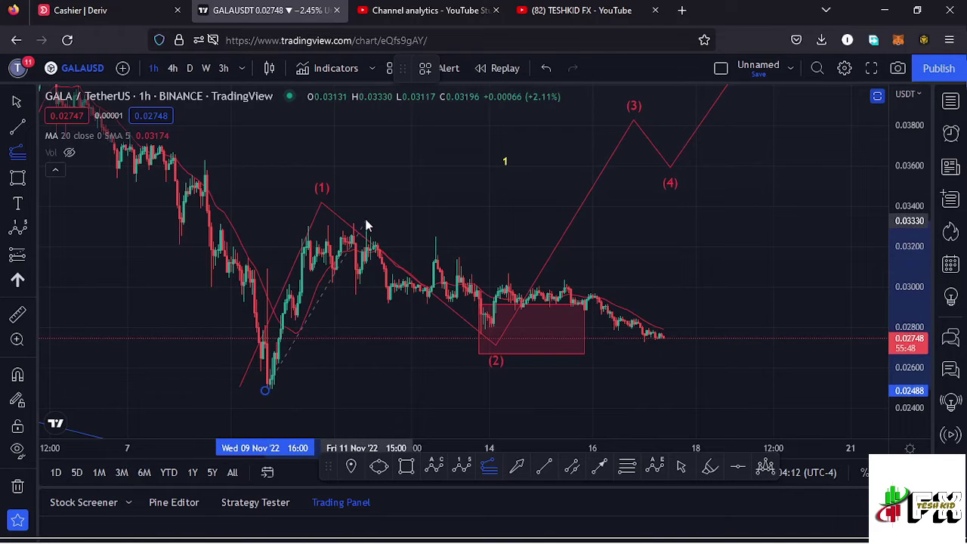
click(802, 334)
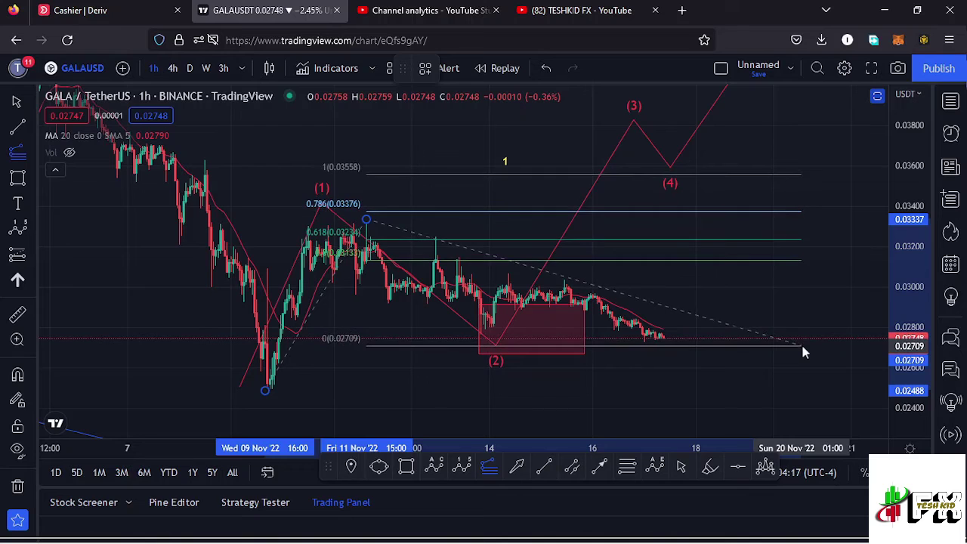
click(805, 342)
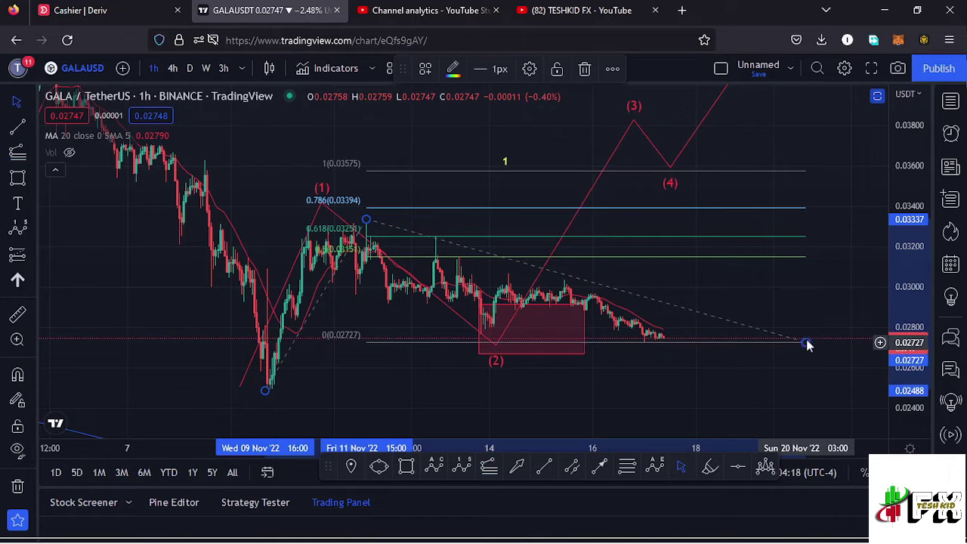
Step: Move impulse point (3) to the 1.618 extension level, (4) to about 0.0358 and (5) to about 0.0432
drag(805, 301, 753, 324)
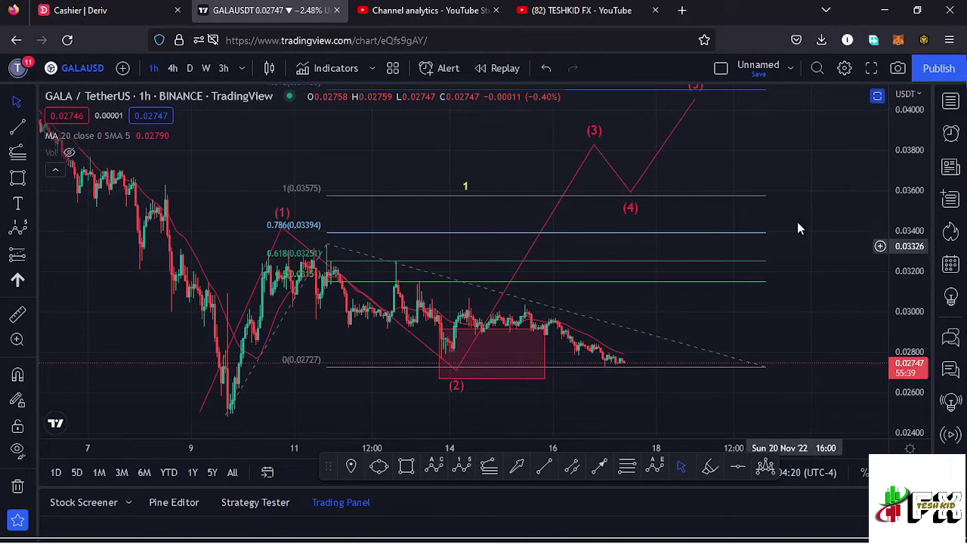
drag(906, 149, 904, 176)
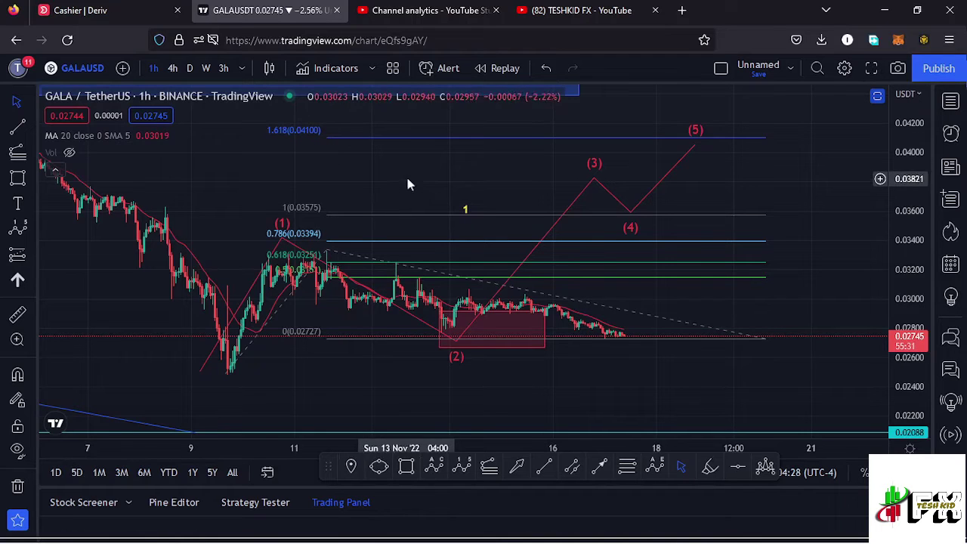
scroll(432, 183, down, 2)
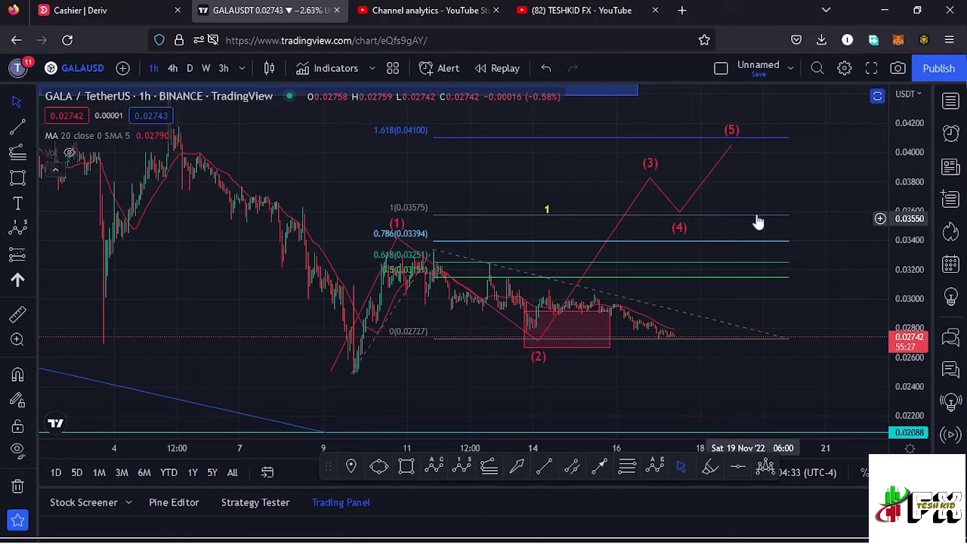
drag(769, 173, 713, 199)
click(612, 197)
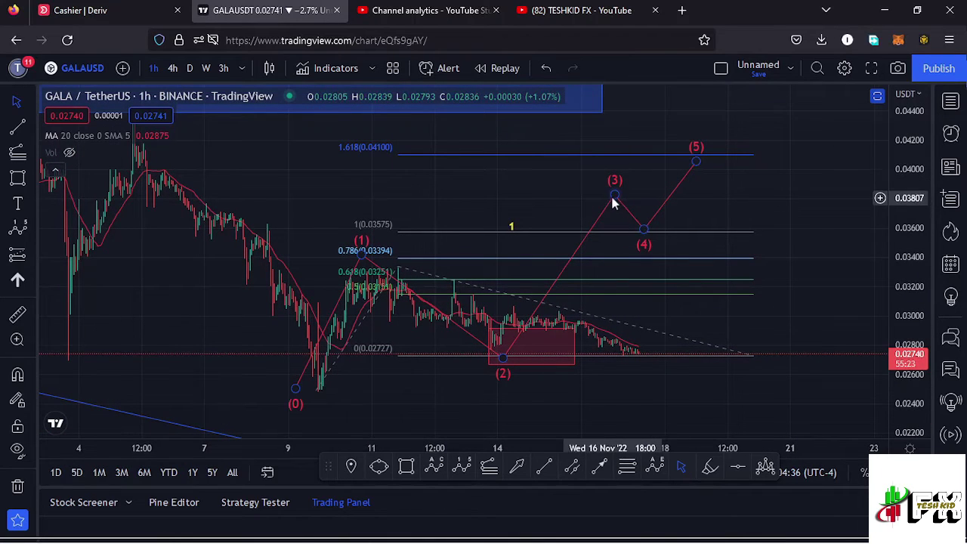
drag(613, 198, 617, 154)
drag(644, 234, 664, 230)
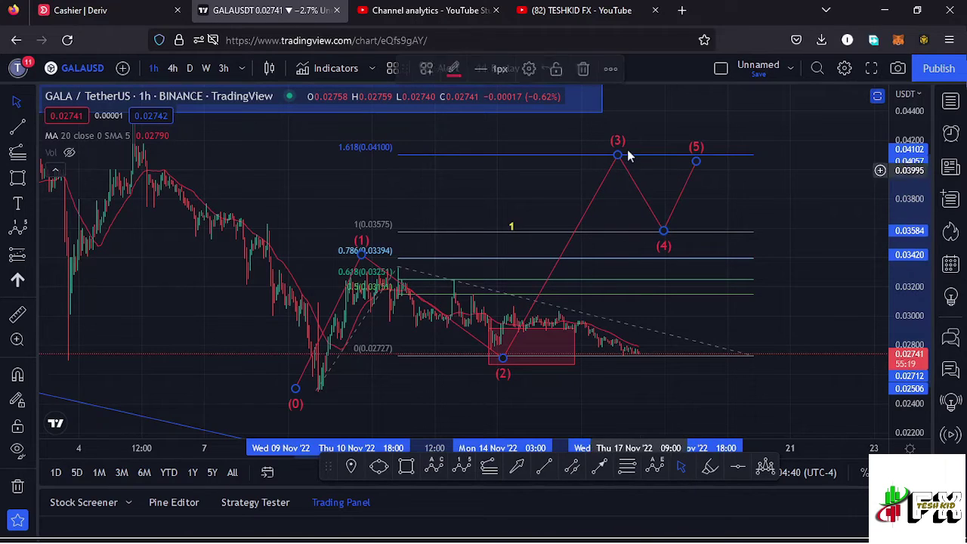
drag(696, 161, 748, 124)
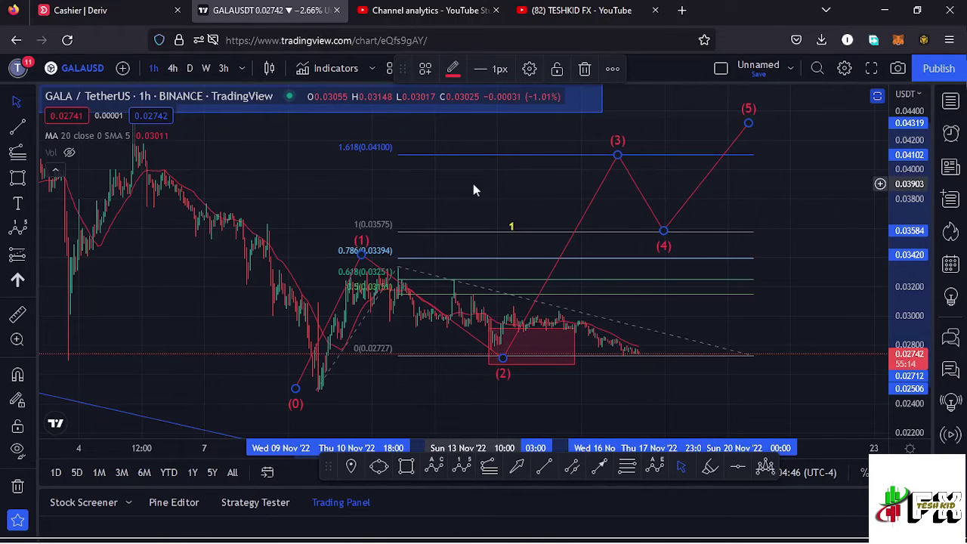
Step: Switch the chart to the 4-hour and finally the daily timeframe, and restore the RSI and MACD panes below the price
scroll(366, 231, down, 1)
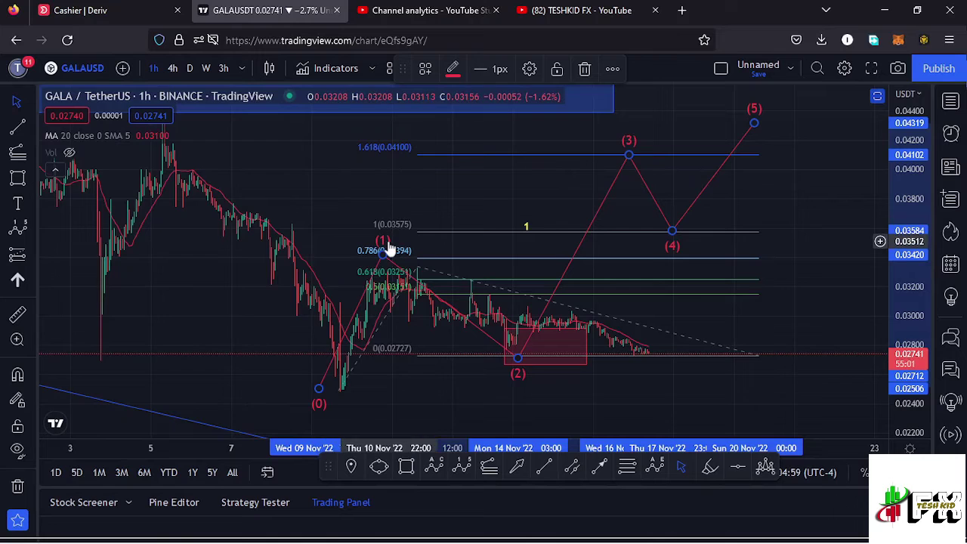
scroll(420, 226, up, 1)
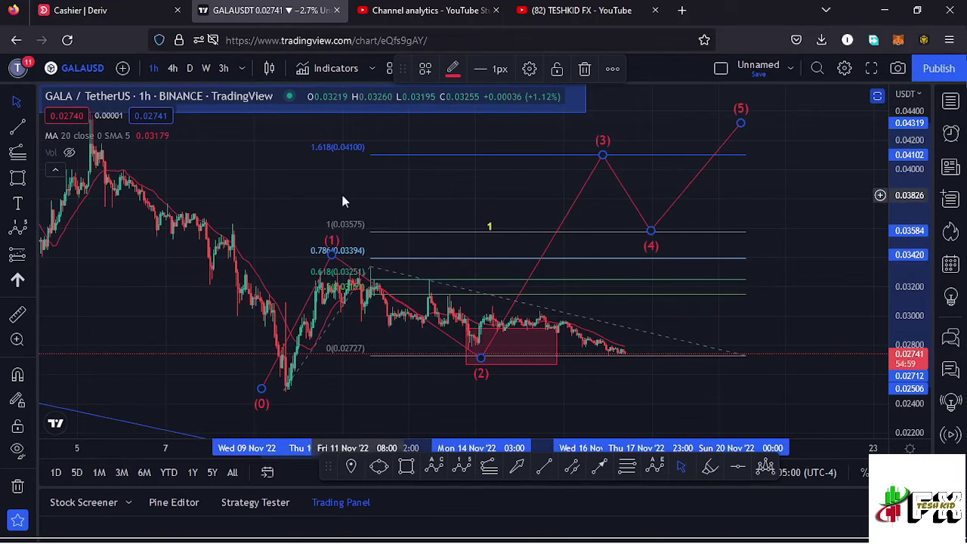
click(172, 68)
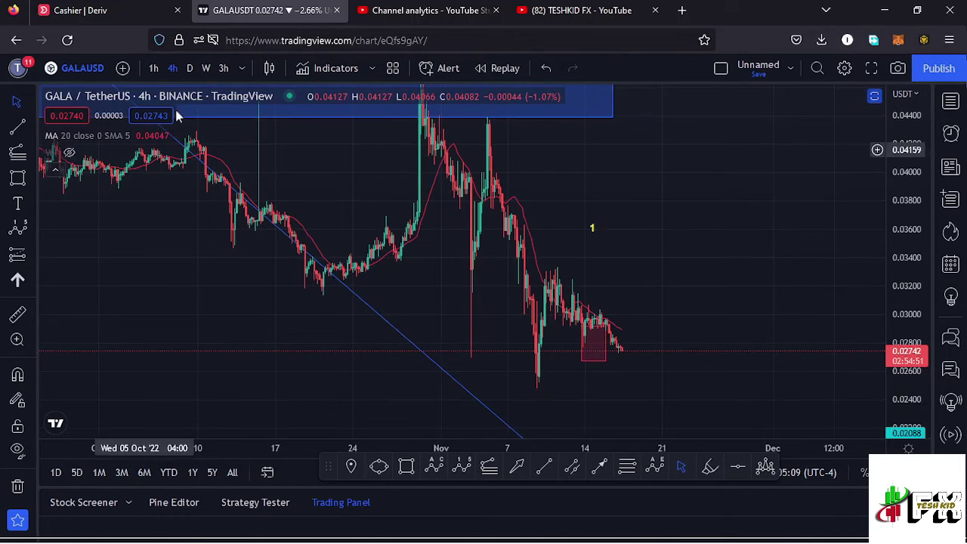
click(191, 68)
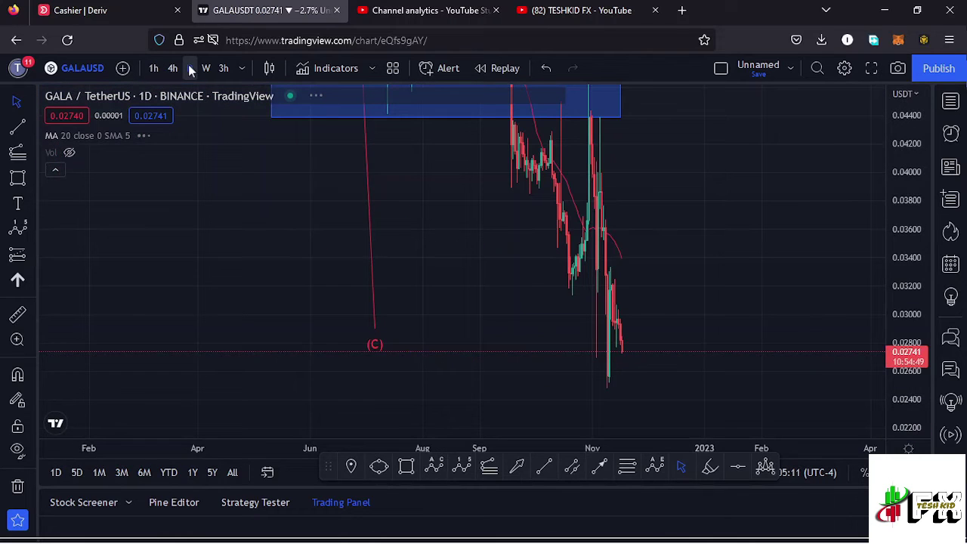
scroll(920, 145, down, 5)
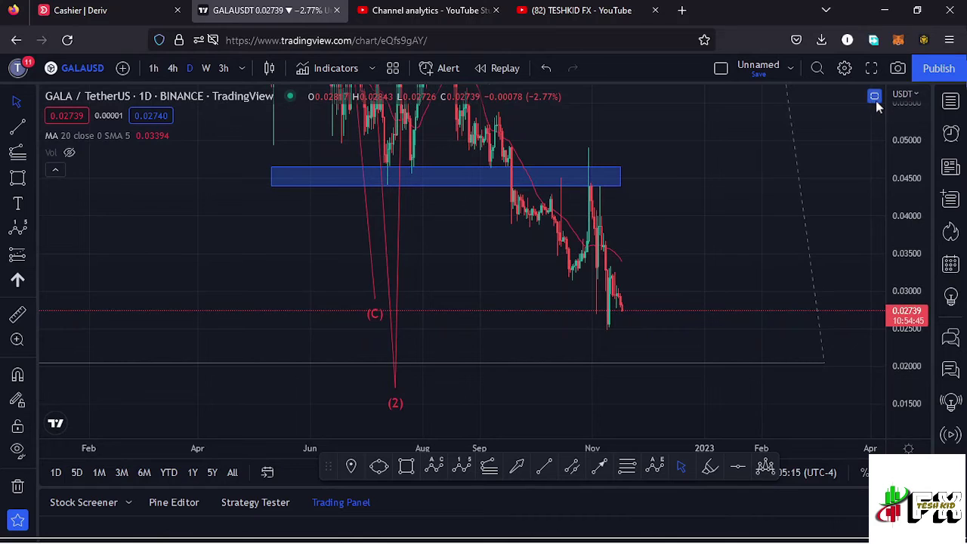
click(872, 94)
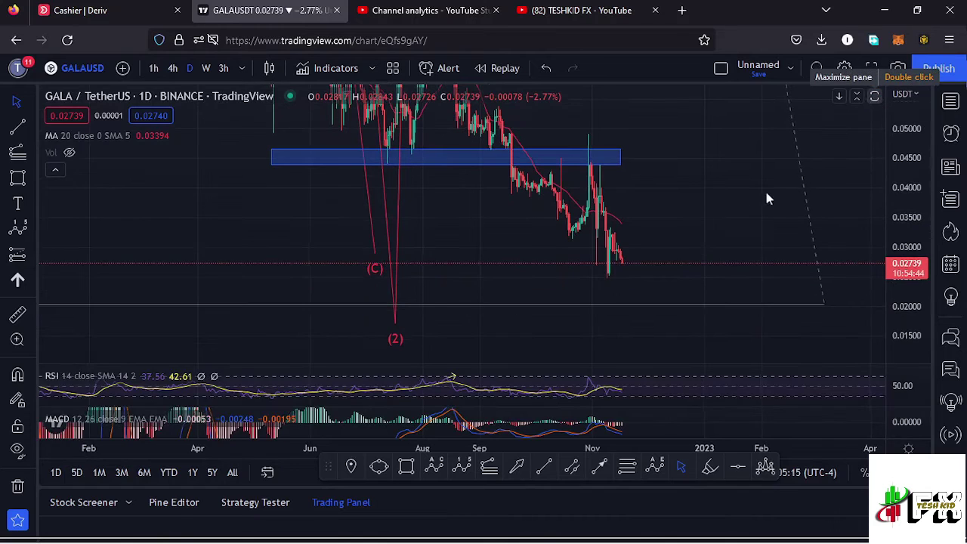
Step: Return the chart to the 1-hour timeframe and examine the RSI in a maximized pane before restoring the layout
click(173, 69)
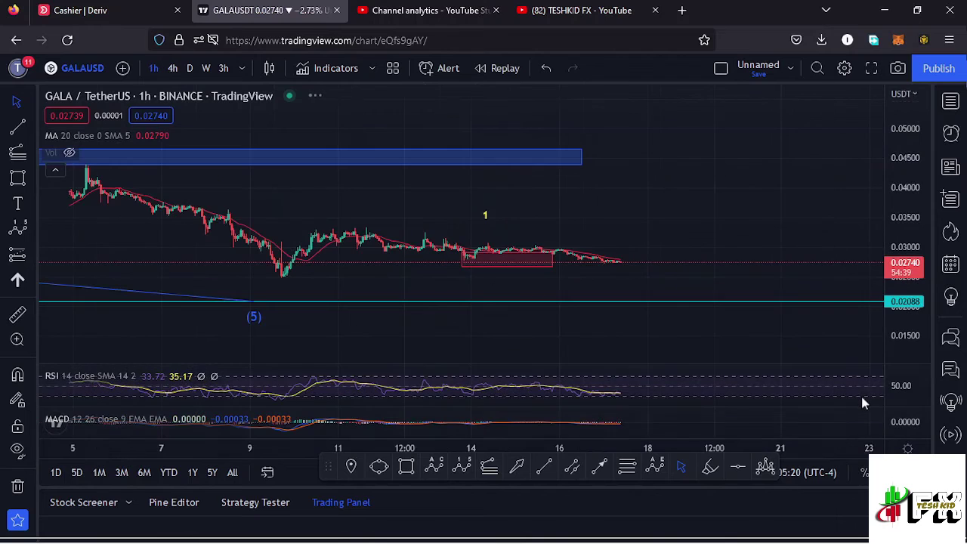
click(872, 376)
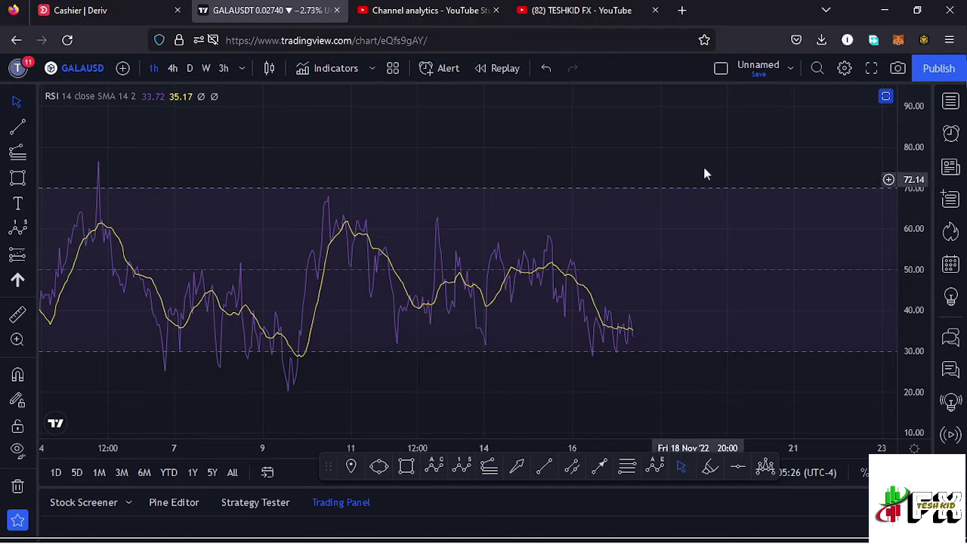
click(885, 98)
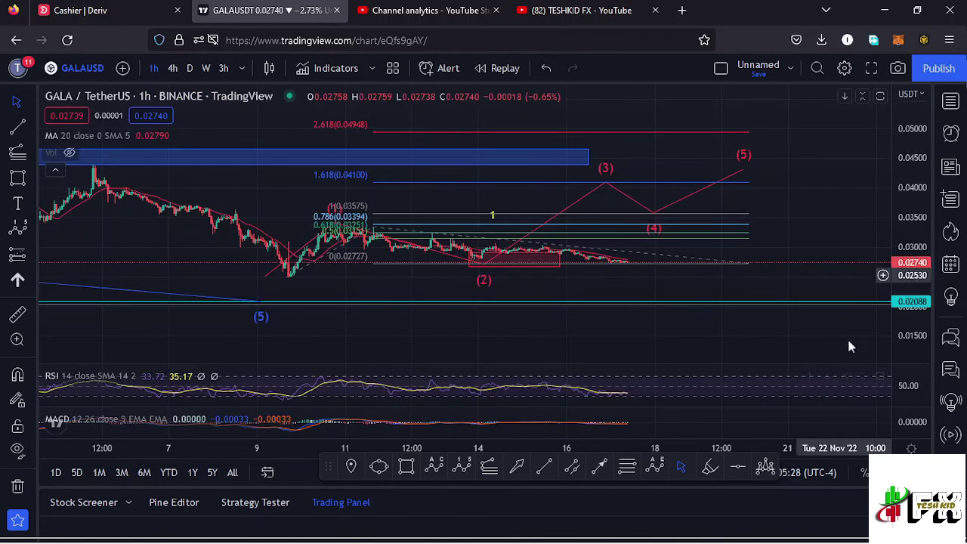
Step: Maximize the MACD pane and examine its histogram and signal lines from 14 to 17 November on the 1-hour chart
click(873, 420)
scroll(624, 368, up, 3)
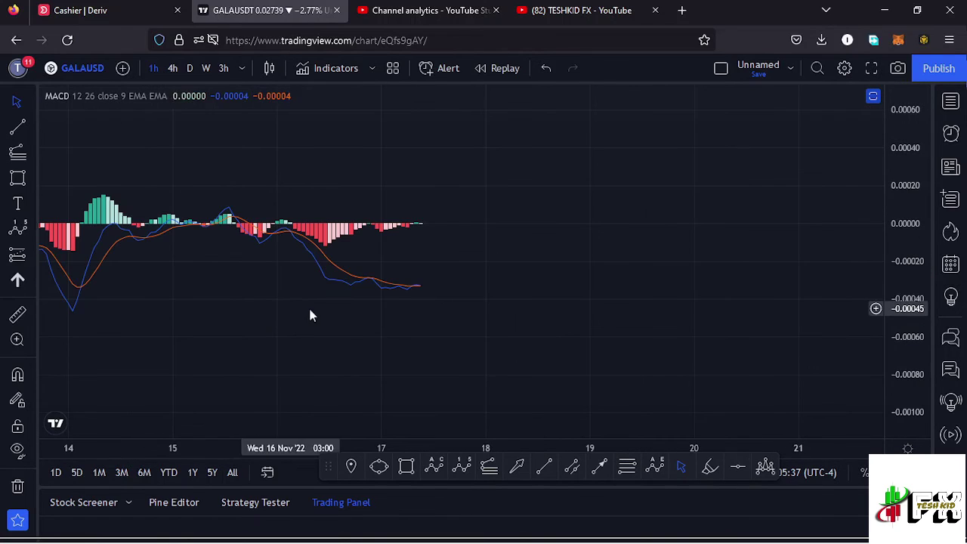
drag(330, 309, 425, 304)
scroll(414, 308, up, 2)
drag(364, 310, 522, 310)
scroll(906, 241, up, 3)
scroll(908, 243, up, 3)
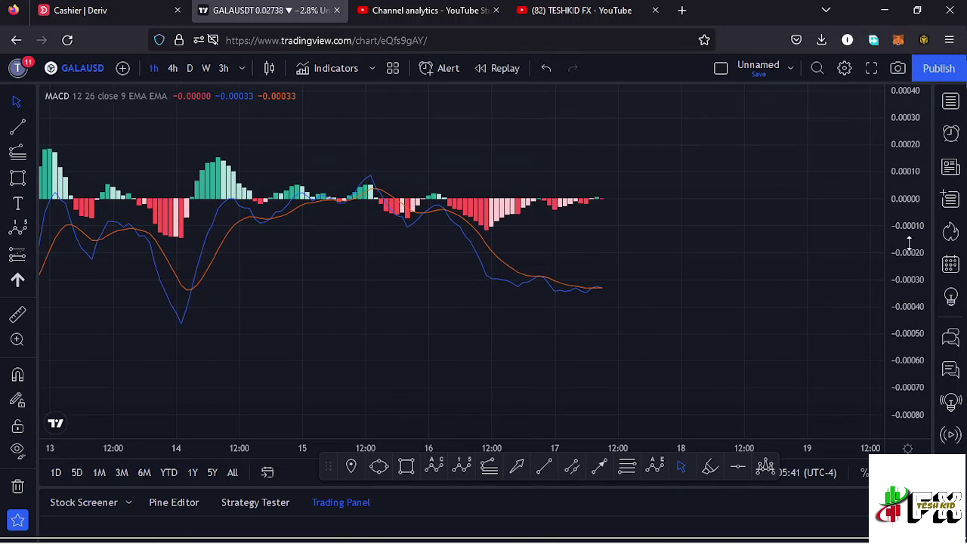
scroll(552, 256, up, 2)
drag(516, 258, 624, 262)
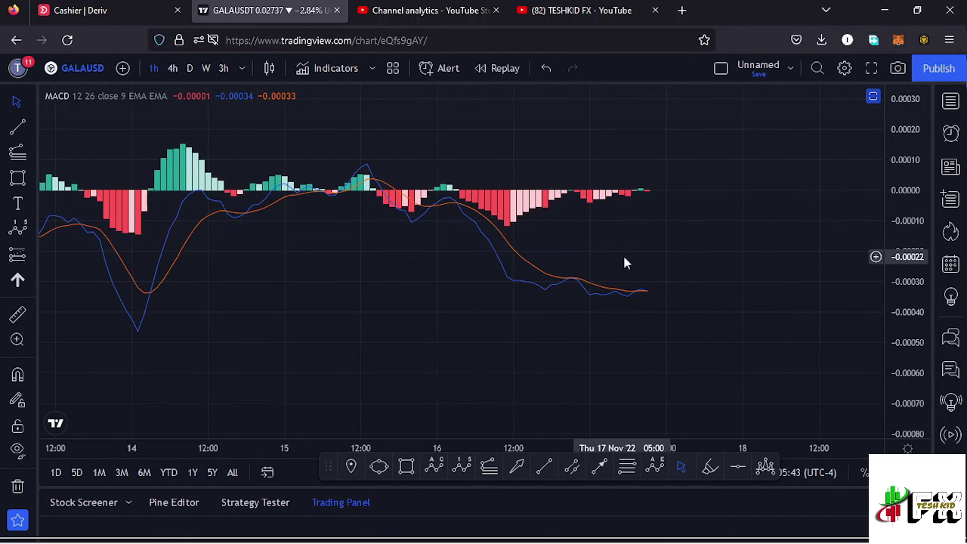